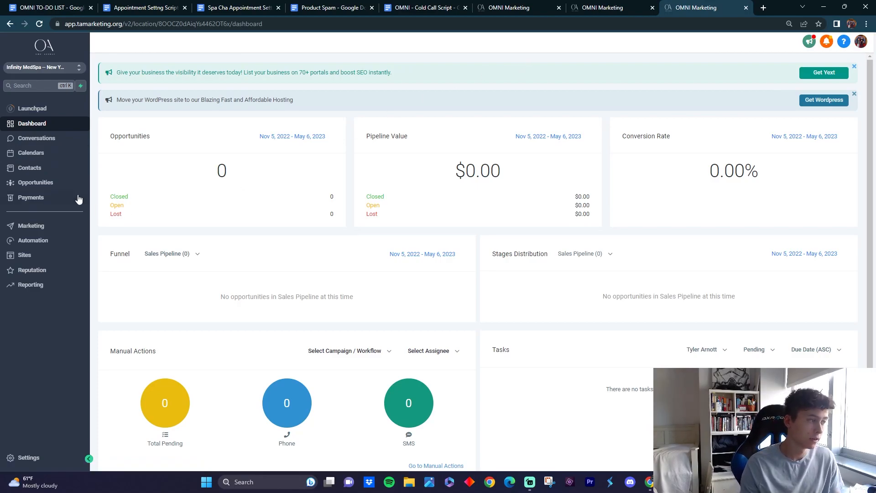
# Open the existing funnel under Sites and preview its Business Survey Page.
pyautogui.click(43, 255)
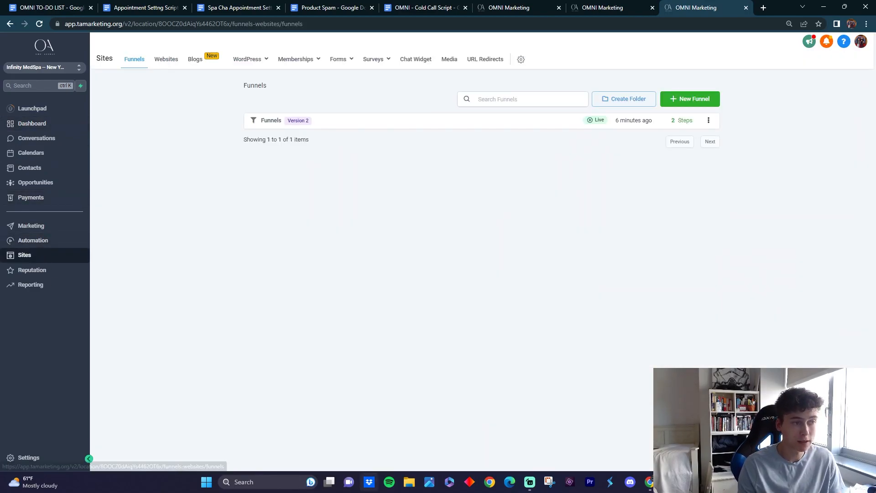
pyautogui.click(271, 121)
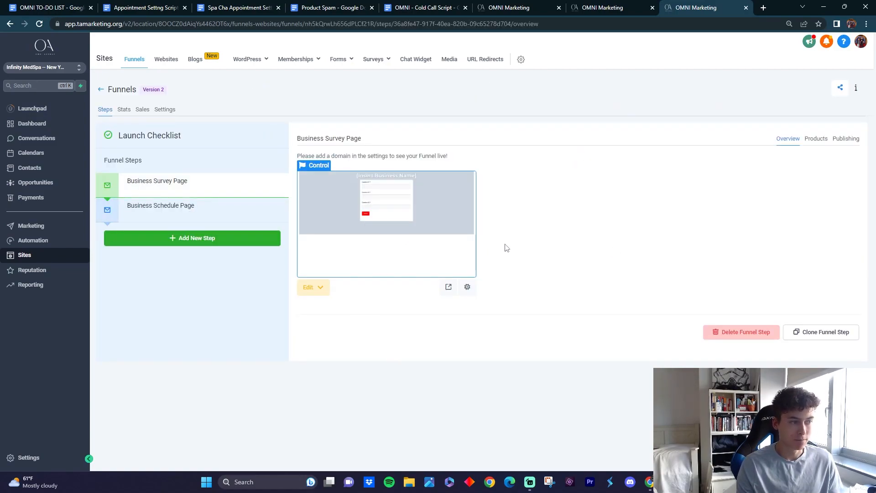
pyautogui.click(181, 185)
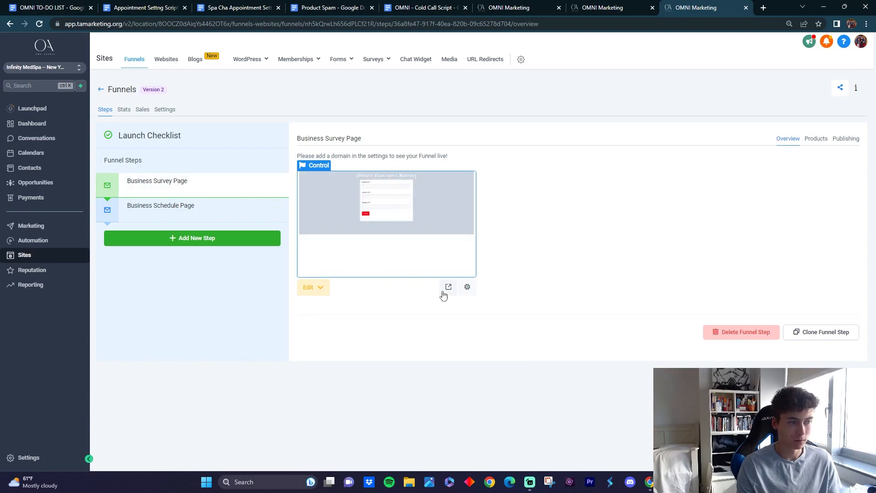
pyautogui.click(448, 287)
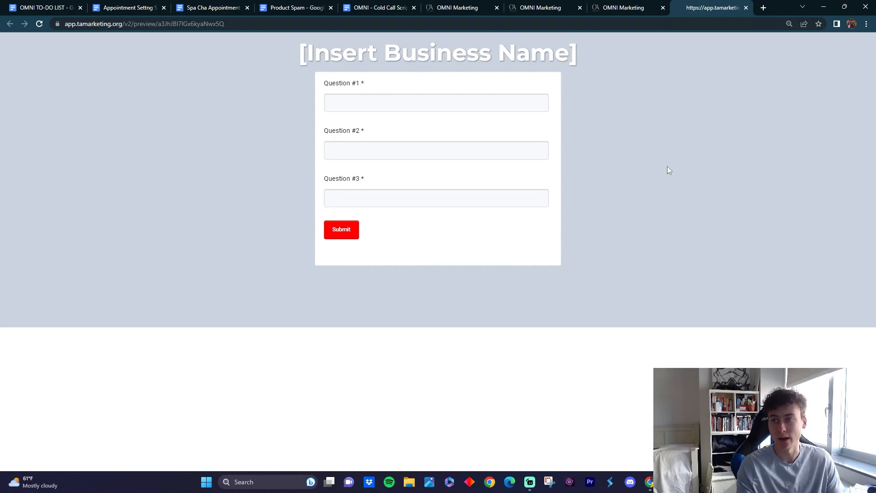
# Return to the funnel and create a new funnel step named "Survey page", opening it in the page builder.
pyautogui.hotkey('ctrl', 'shift', 'Tab')
pyautogui.click(214, 238)
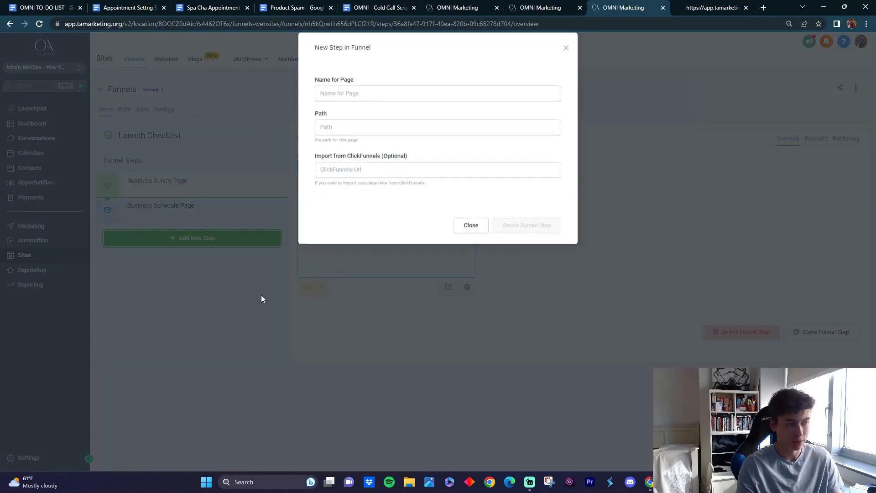
pyautogui.click(382, 104)
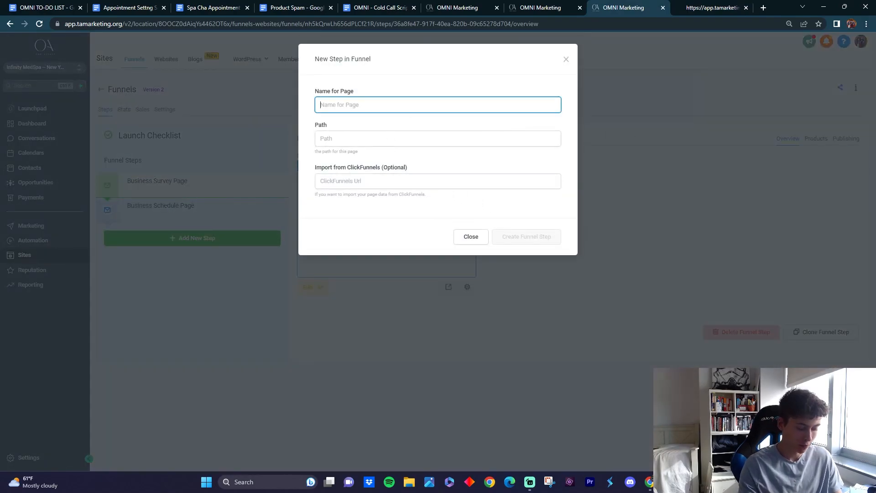
pyautogui.write('Survbe')
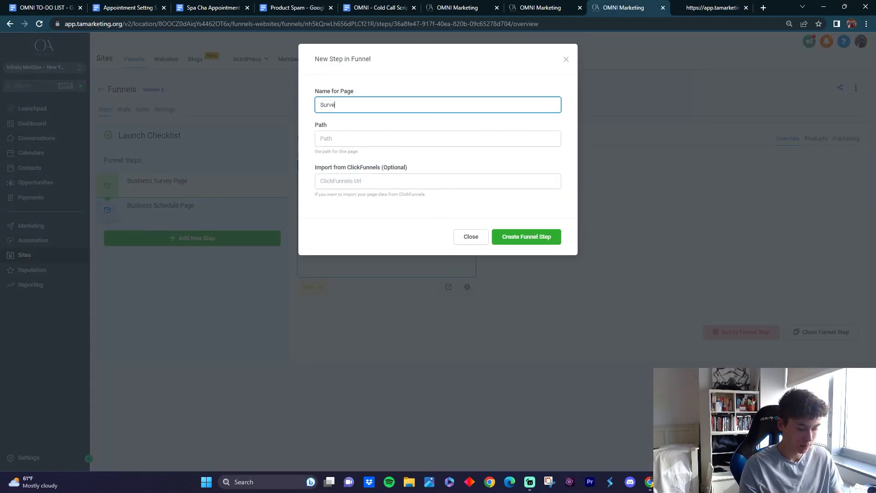
pyautogui.write('Page')
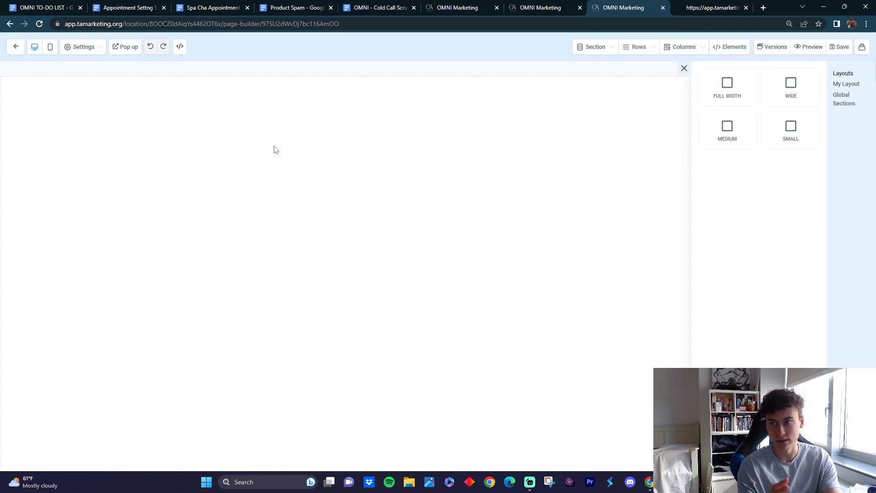
# Add a full-width section containing a one-column row with a Headline element to the blank page.
pyautogui.click(728, 86)
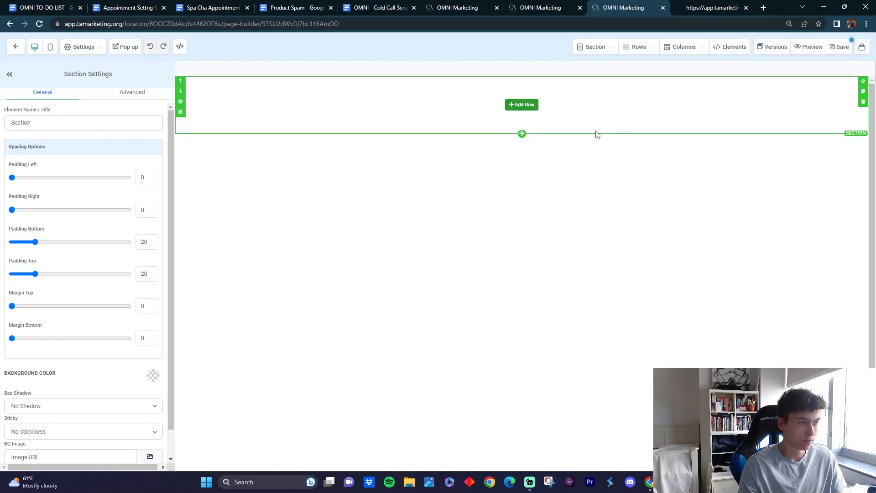
pyautogui.click(521, 105)
pyautogui.click(777, 114)
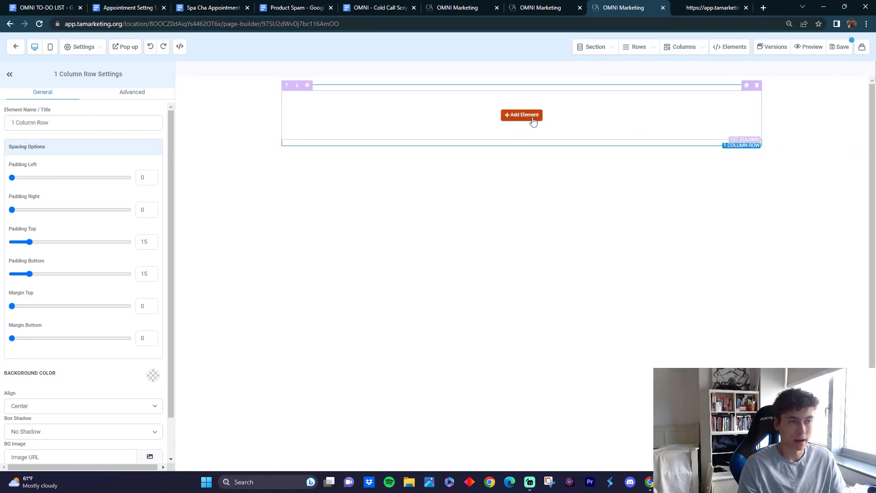
pyautogui.click(532, 118)
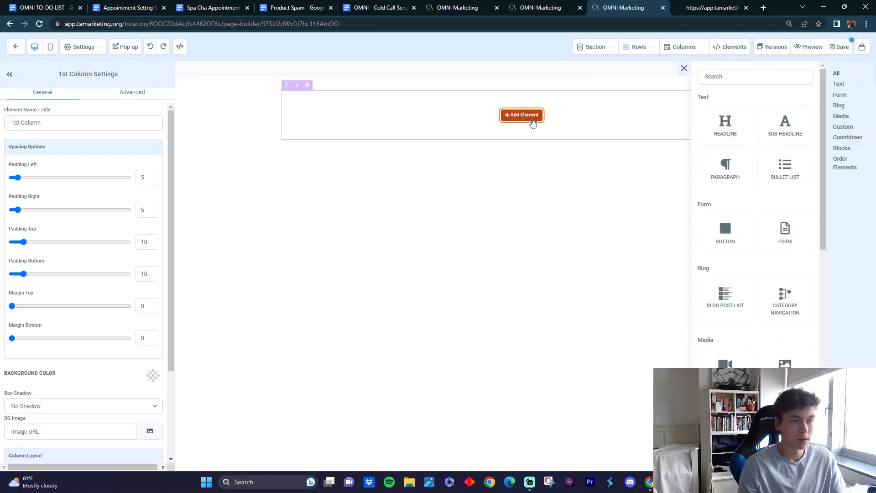
pyautogui.click(736, 134)
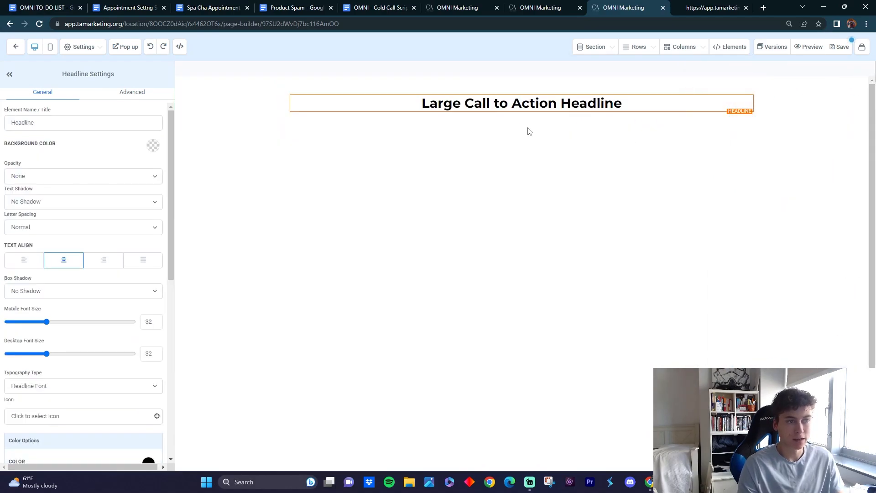
# Replace the headline text with "[INSTERT BUSINESS NAME HERE]" and give the headline a white background.
pyautogui.tripleClick(638, 105)
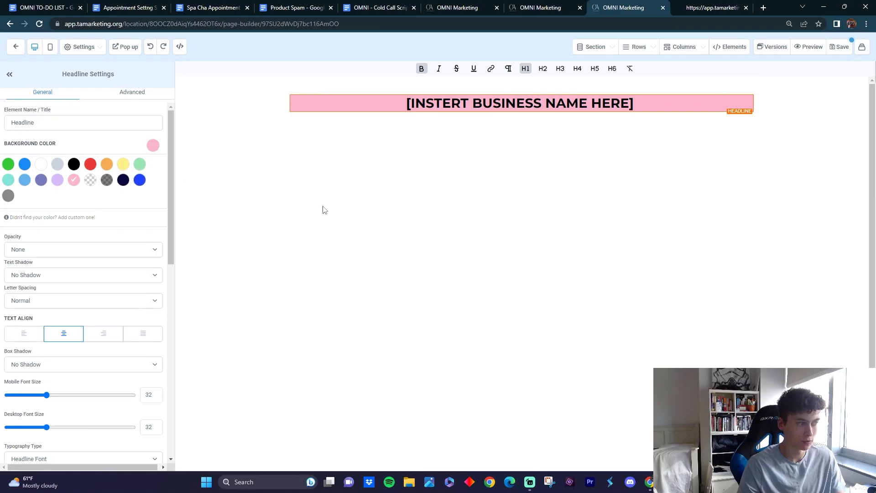
pyautogui.click(91, 163)
pyautogui.click(106, 164)
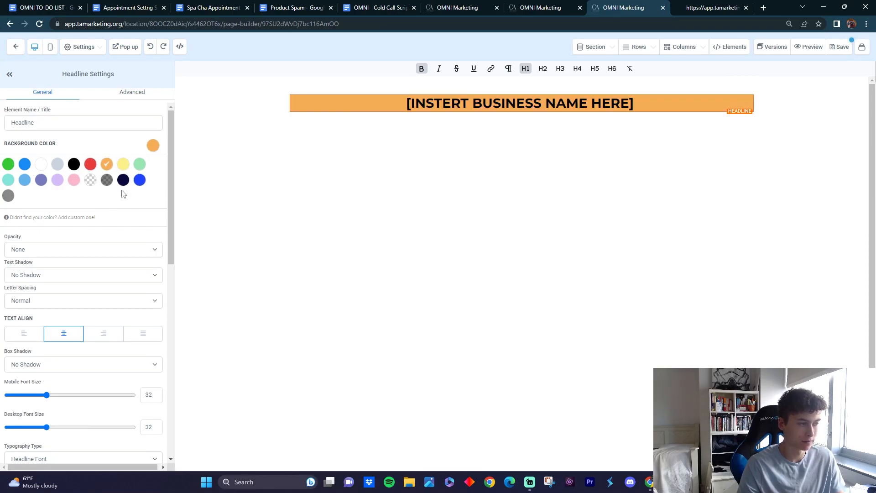
pyautogui.click(143, 182)
pyautogui.click(40, 168)
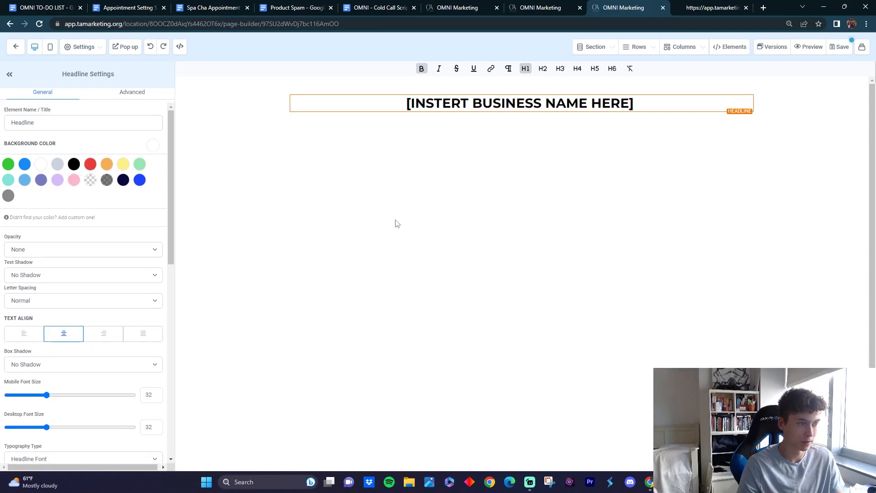
pyautogui.click(343, 216)
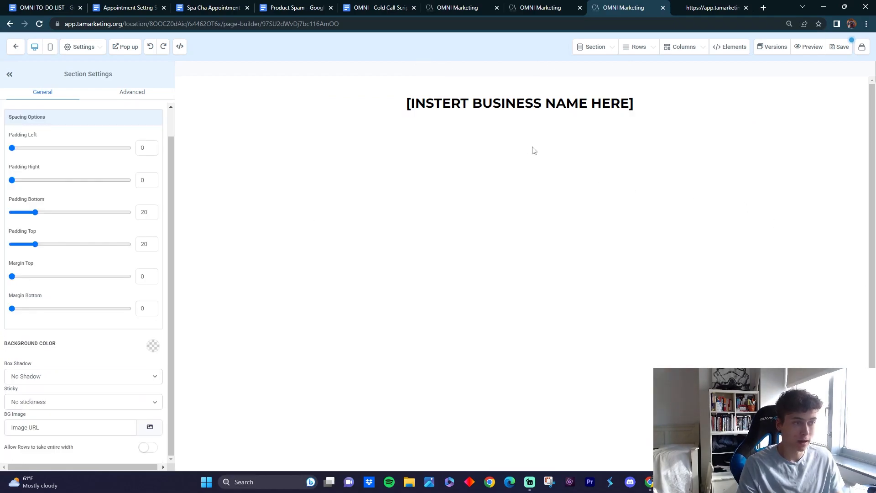
# Add a second full-width section with a one-column row beneath the headline section.
pyautogui.click(521, 130)
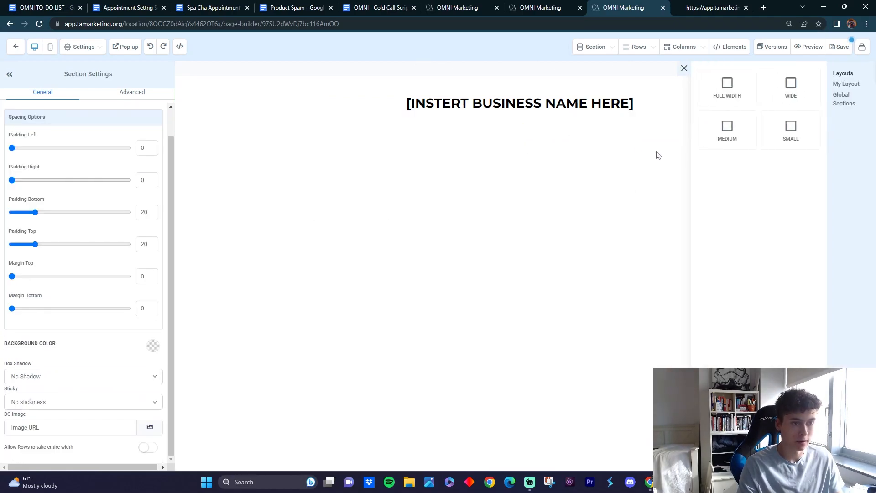
pyautogui.click(728, 104)
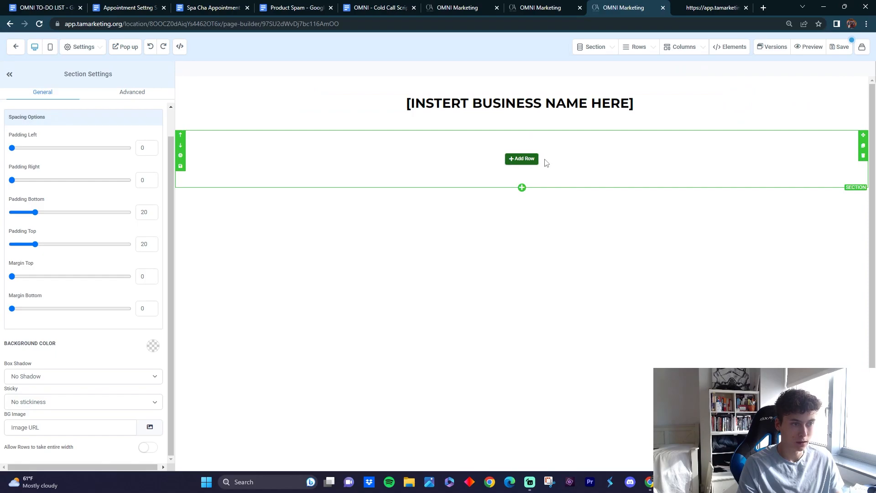
pyautogui.click(528, 159)
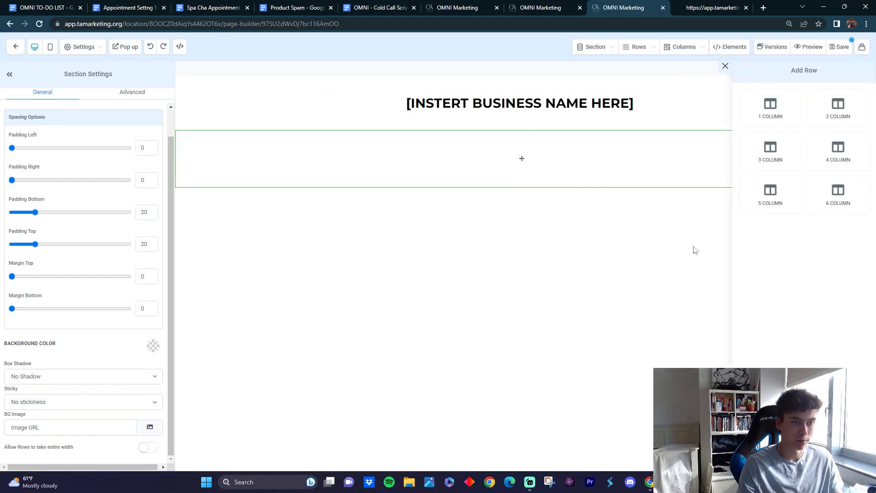
pyautogui.click(772, 123)
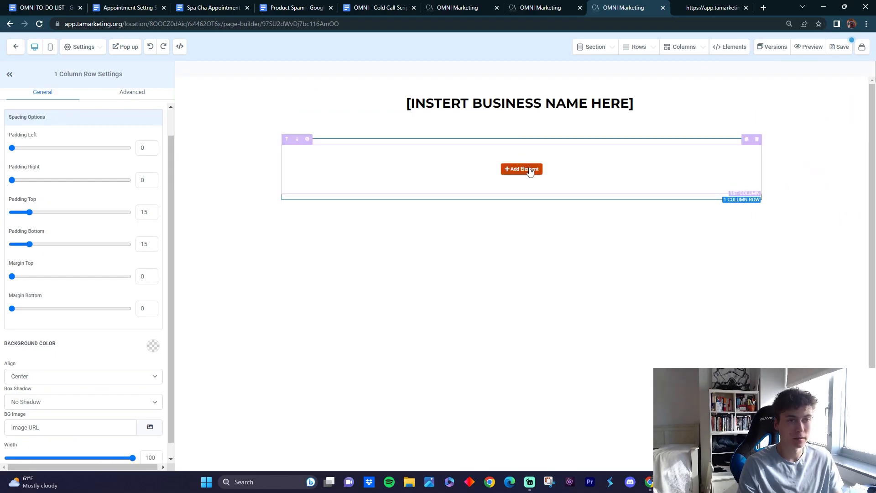
pyautogui.click(527, 170)
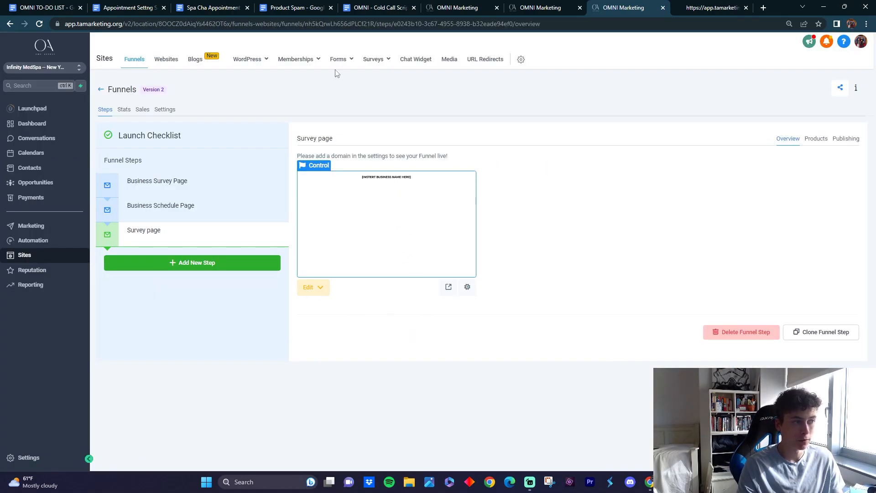
# Create a new blank form in the Forms area and add the Question #1 custom field to it.
pyautogui.click(323, 76)
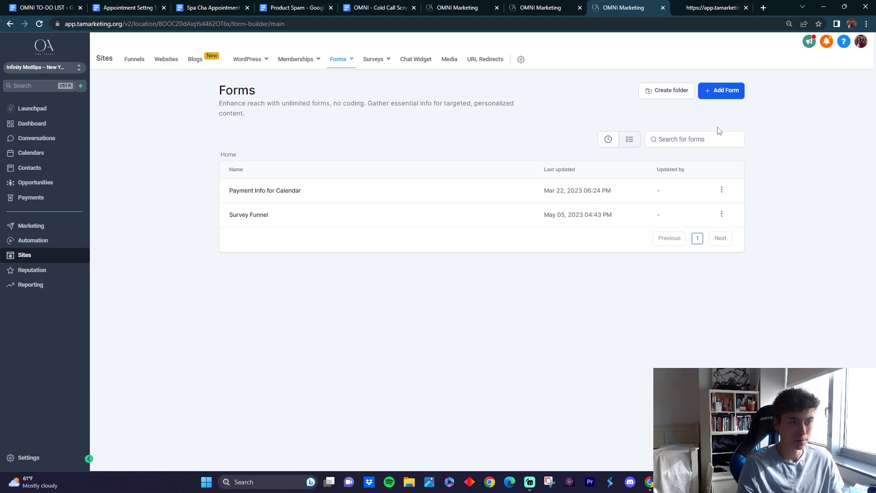
pyautogui.click(725, 95)
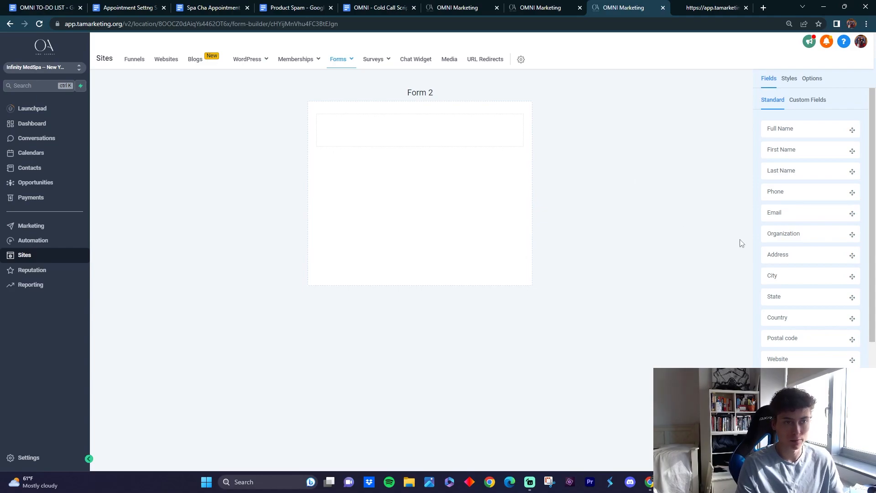
pyautogui.click(807, 99)
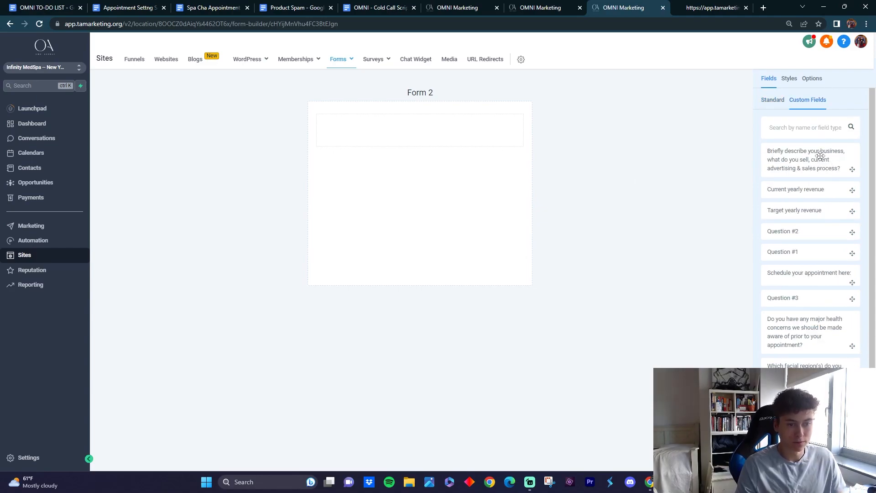
pyautogui.moveTo(813, 255); pyautogui.dragTo(402, 135)
# Set the Question #1 field's title to "Where do you want us to treat" and make the field required.
pyautogui.tripleClick(787, 103)
pyautogui.press('BackSpace')
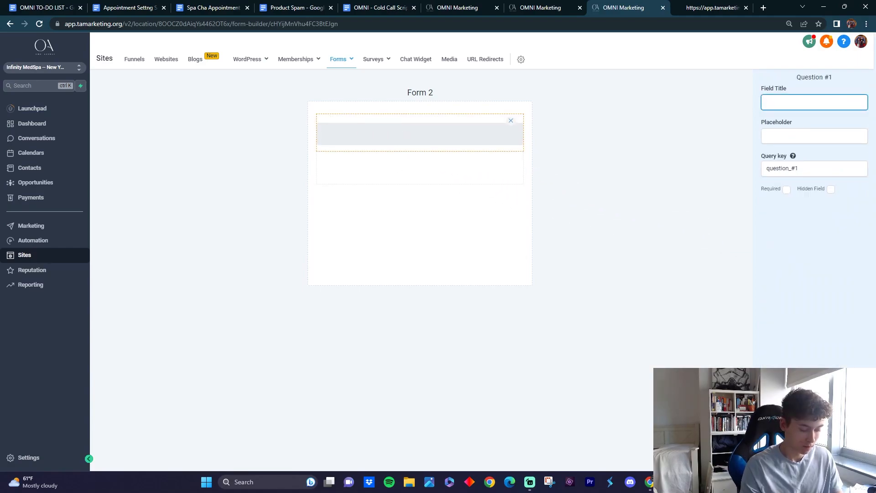
pyautogui.write('Where')
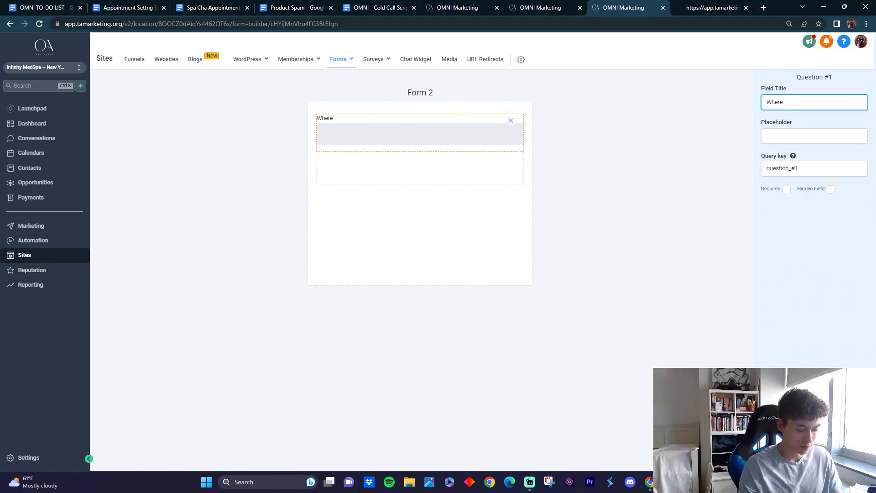
pyautogui.write(' do you wan')
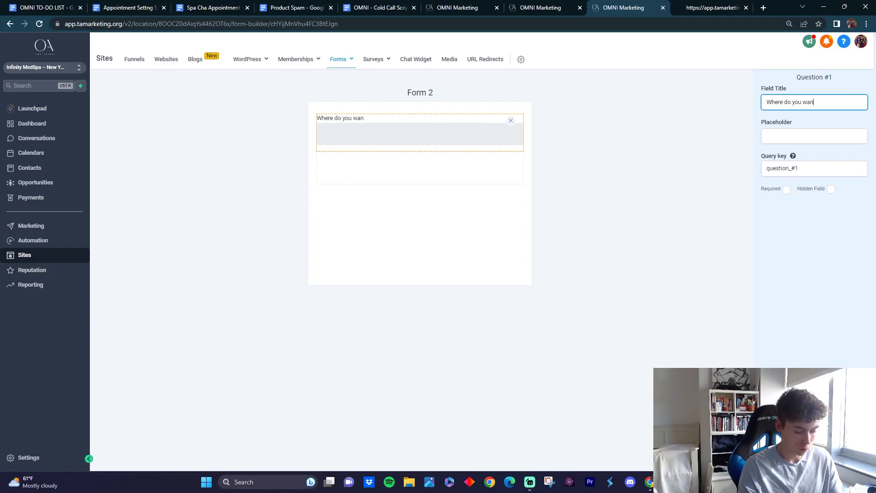
pyautogui.write('t us to treat')
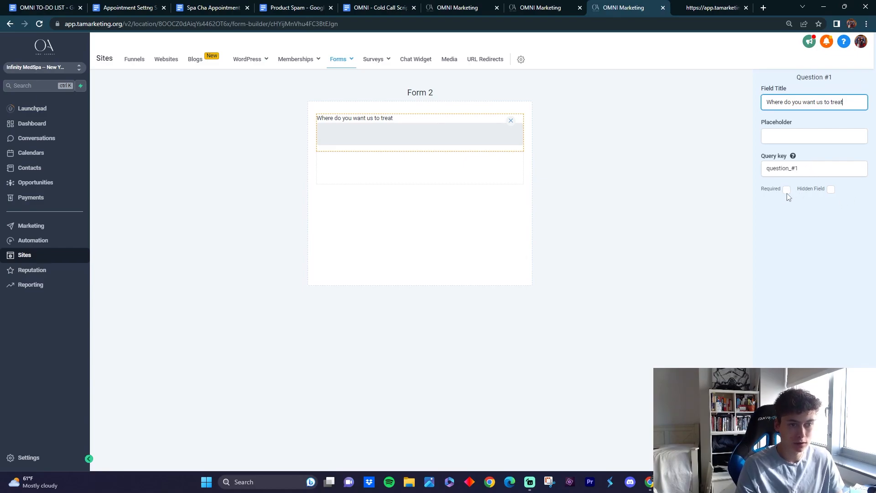
pyautogui.click(786, 189)
pyautogui.click(659, 192)
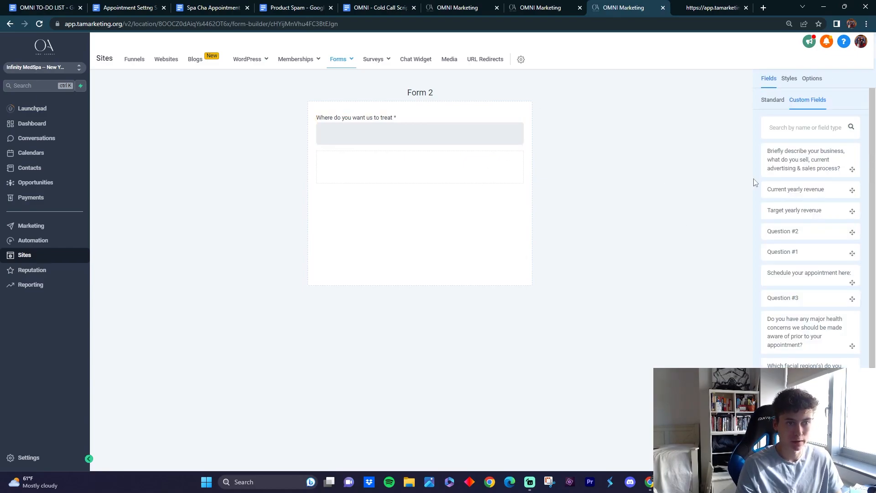
# Set the placeholder of the "Where do you want us to treat" field to "Answer here".
pyautogui.click(435, 141)
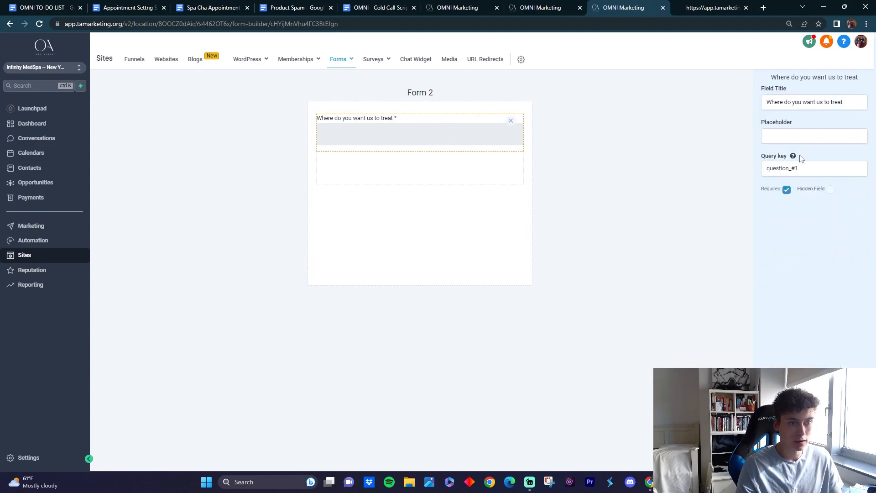
pyautogui.click(771, 136)
pyautogui.write('dwd')
pyautogui.press('BackSpace')
pyautogui.press('BackSpace')
pyautogui.write('Answer here')
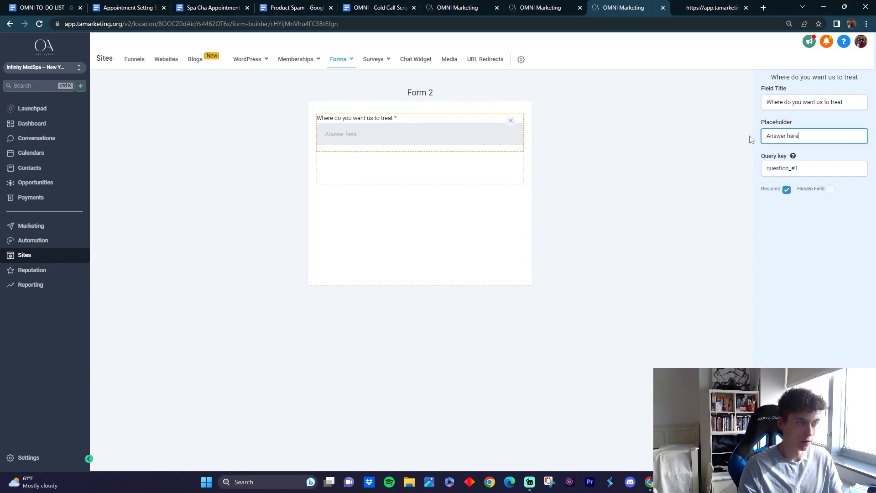
pyautogui.click(694, 168)
# Add the Question #2 field, title it "Do you have any health issues we should be made aware of?" and set its placeholder to "Answer here".
pyautogui.moveTo(794, 231); pyautogui.dragTo(424, 181)
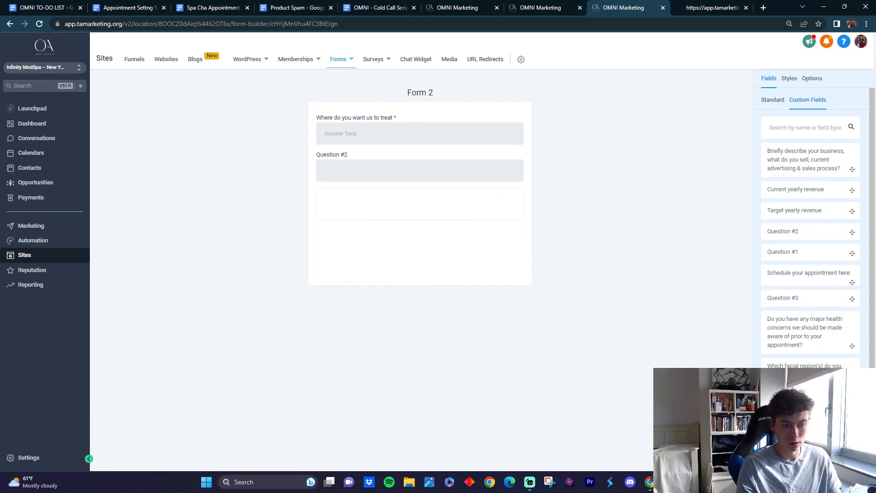
pyautogui.click(375, 173)
pyautogui.doubleClick(786, 103)
pyautogui.press('BackSpace')
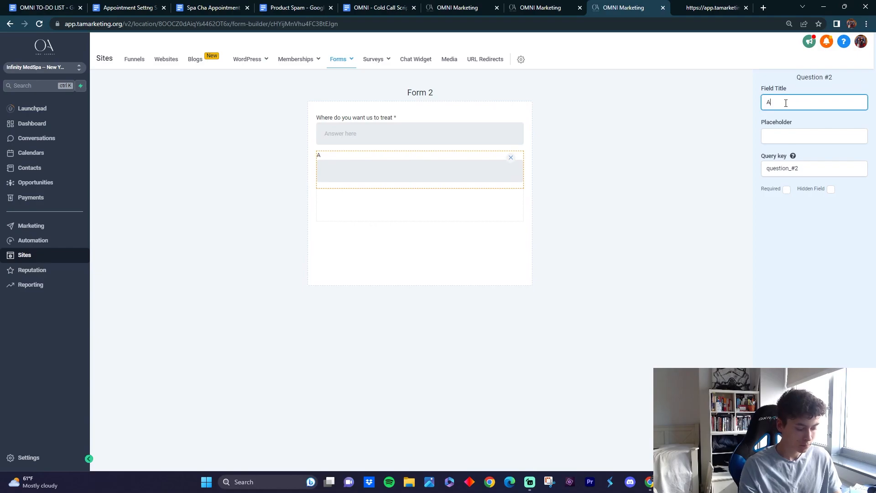
pyautogui.write('Do you have any health issues we sho')
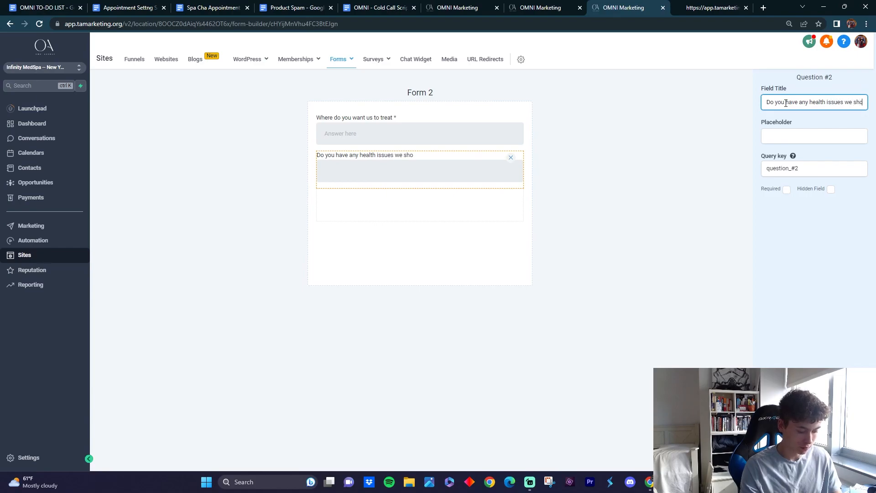
pyautogui.write('uld be made awarte')
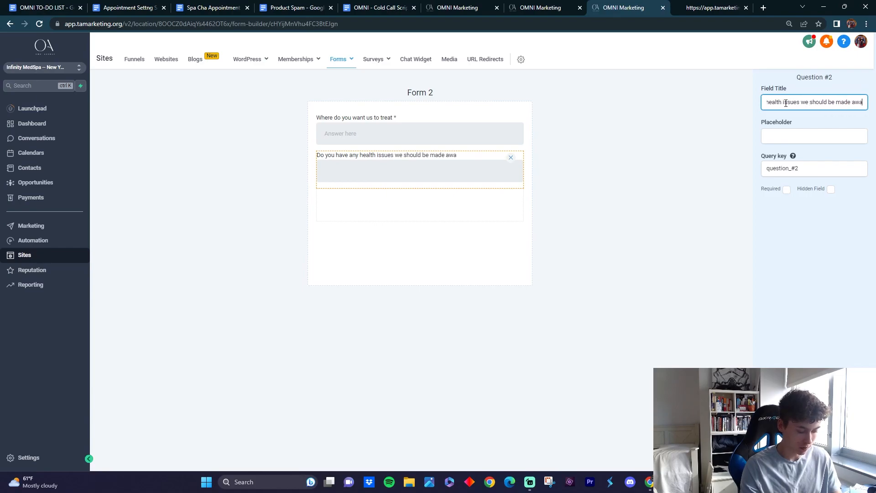
pyautogui.press('BackSpace')
pyautogui.press('BackSpace')
pyautogui.write('e of?')
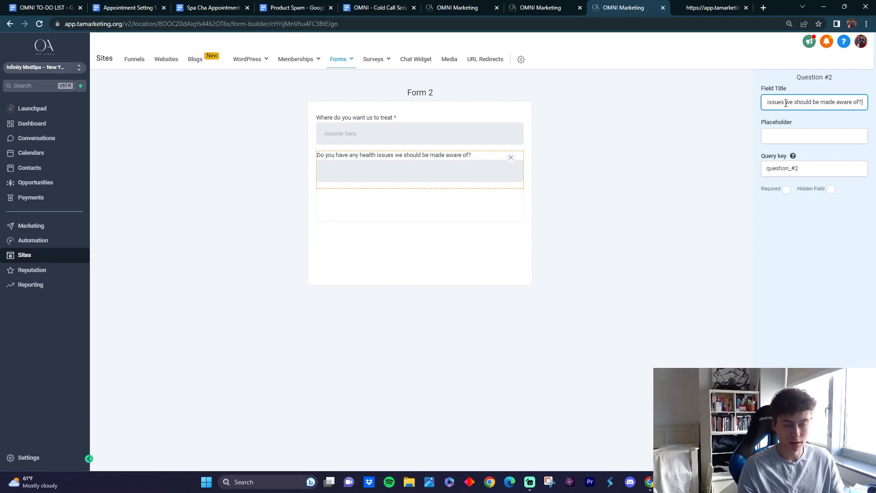
pyautogui.click(814, 456)
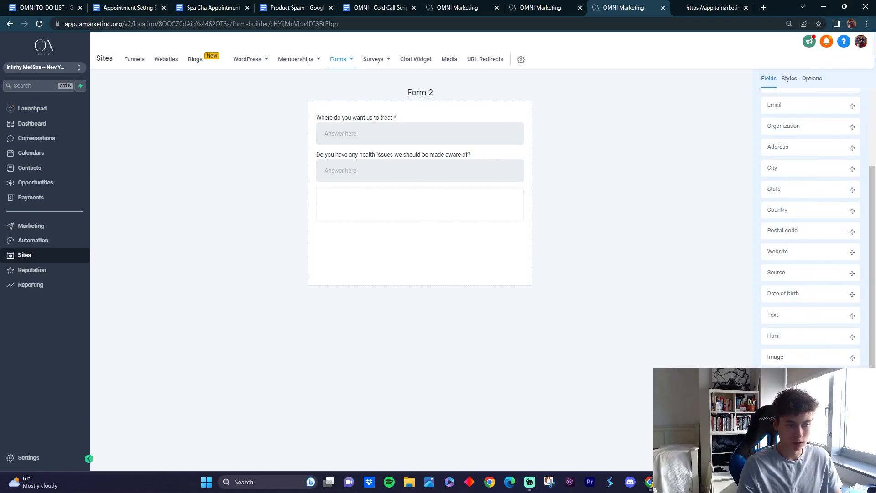
# Add a button beneath the two question fields and set its text to "Sumbit".
pyautogui.moveTo(807, 377); pyautogui.dragTo(379, 222)
pyautogui.click(334, 205)
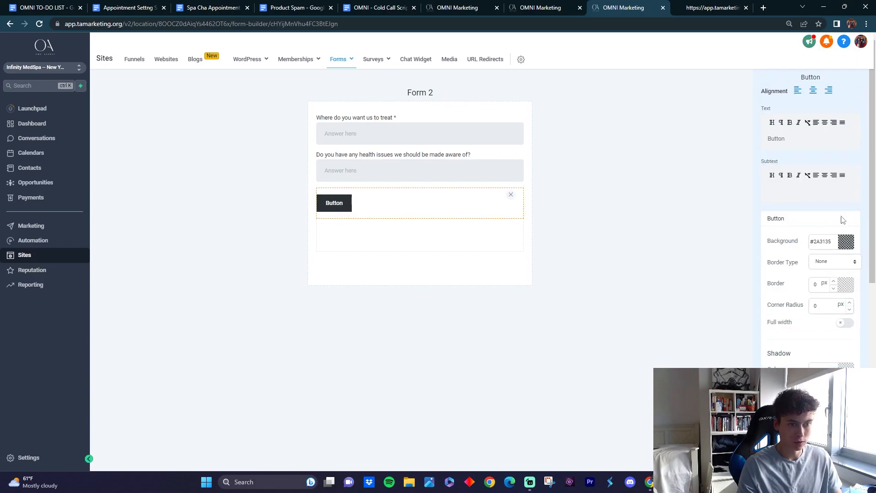
pyautogui.scroll(-5, 821, 255)
pyautogui.scroll(5, 808, 182)
pyautogui.doubleClick(776, 139)
pyautogui.write('Sumbit')
pyautogui.click(682, 224)
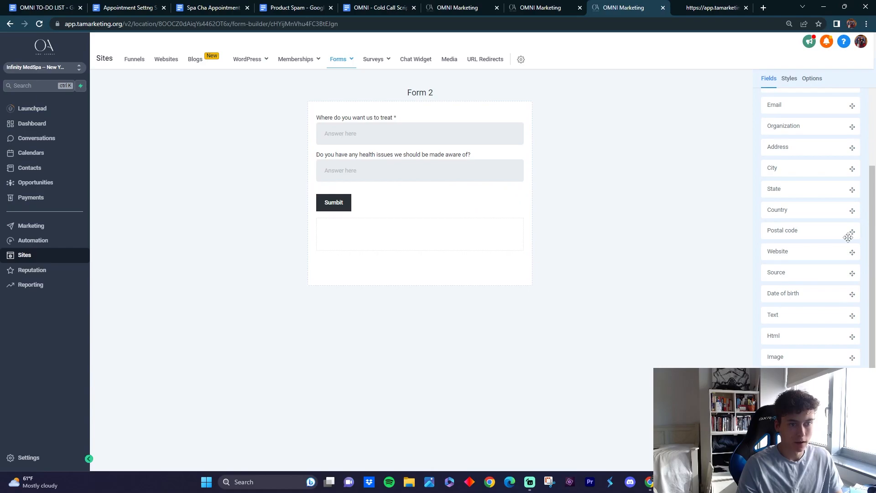
# Change the form button's background colour to red.
pyautogui.click(345, 202)
pyautogui.scroll(-3, 830, 273)
pyautogui.scroll(3, 830, 274)
pyautogui.click(841, 244)
pyautogui.moveTo(819, 310)
pyautogui.mouseDown()
pyautogui.moveTo(847, 313)
pyautogui.moveTo(859, 249)
pyautogui.mouseUp()
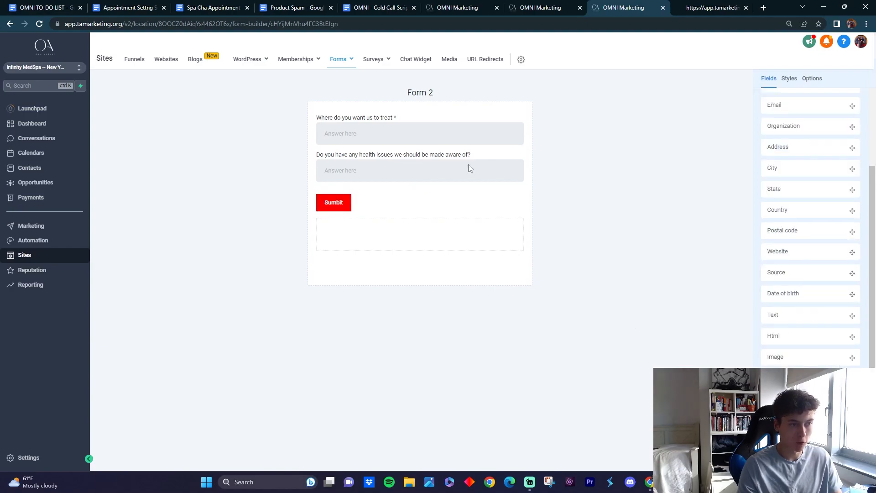
# Return to the funnel and open its Survey page step in the page editor.
pyautogui.hotkey('alt', 'Left')
pyautogui.click(268, 120)
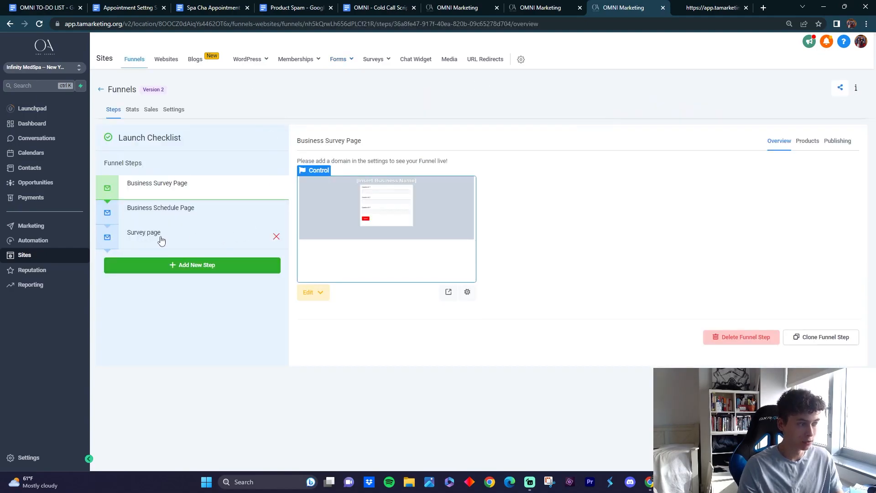
pyautogui.click(159, 237)
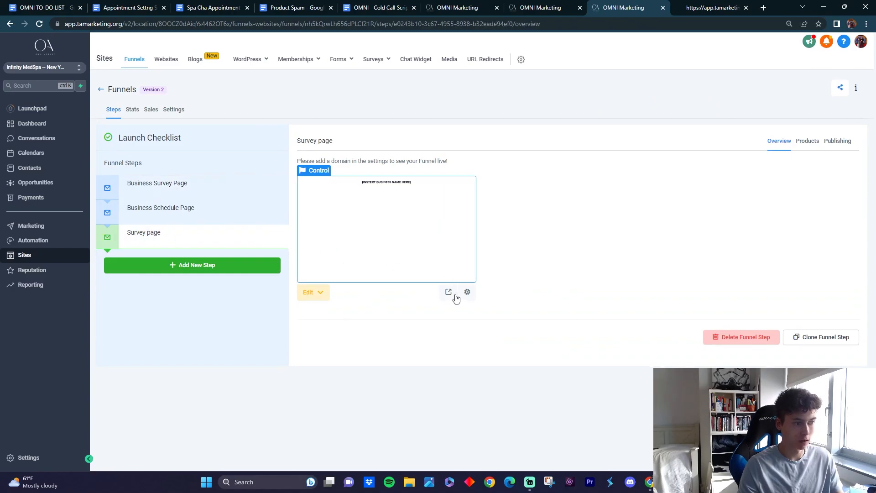
pyautogui.click(448, 291)
# Insert a form element into the empty column below the headline and select Form 2 for it.
pyautogui.scroll(-1, 746, 258)
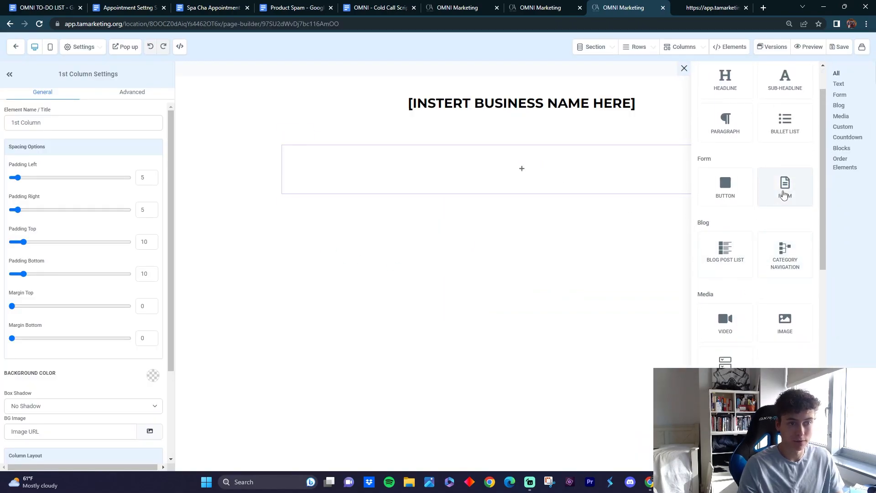
pyautogui.click(783, 187)
pyautogui.click(368, 223)
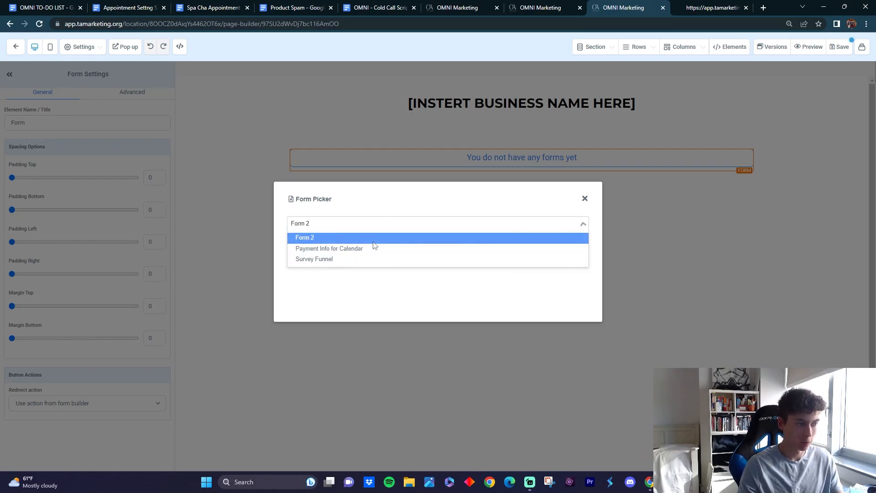
pyautogui.click(371, 241)
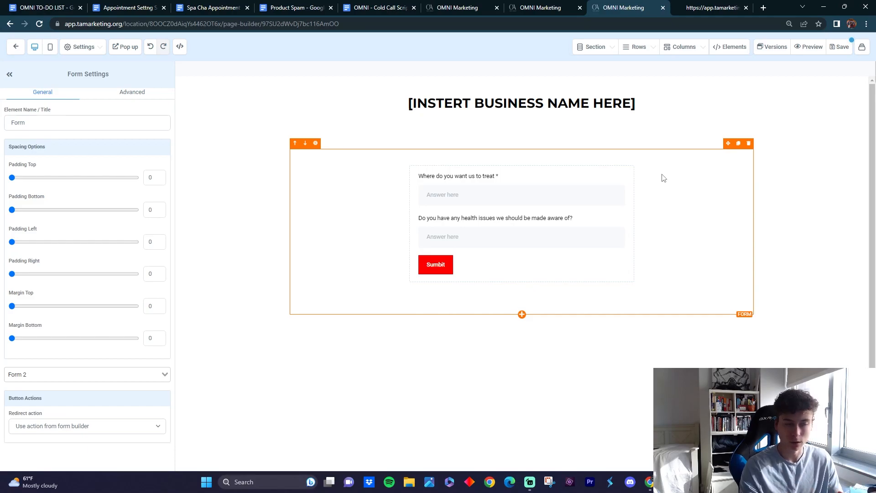
# Check how the survey page's headline and form look in the mobile layout.
pyautogui.click(51, 46)
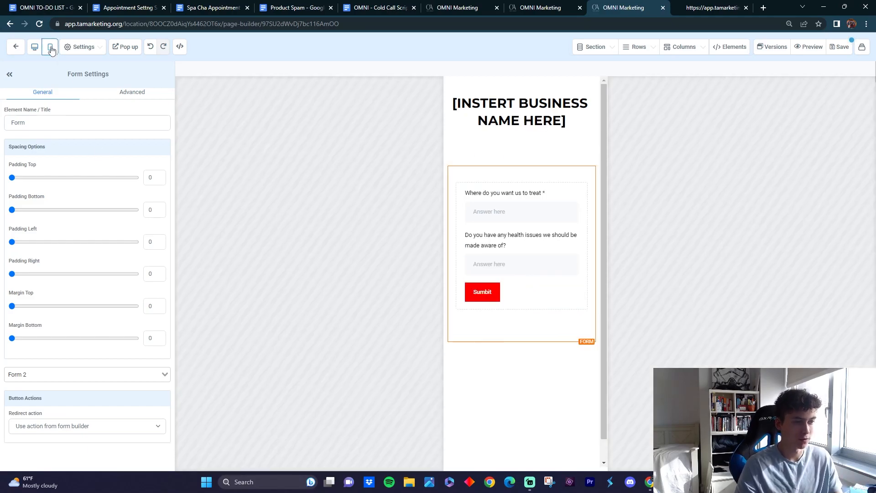
pyautogui.scroll(-2, 597, 351)
pyautogui.scroll(2, 588, 351)
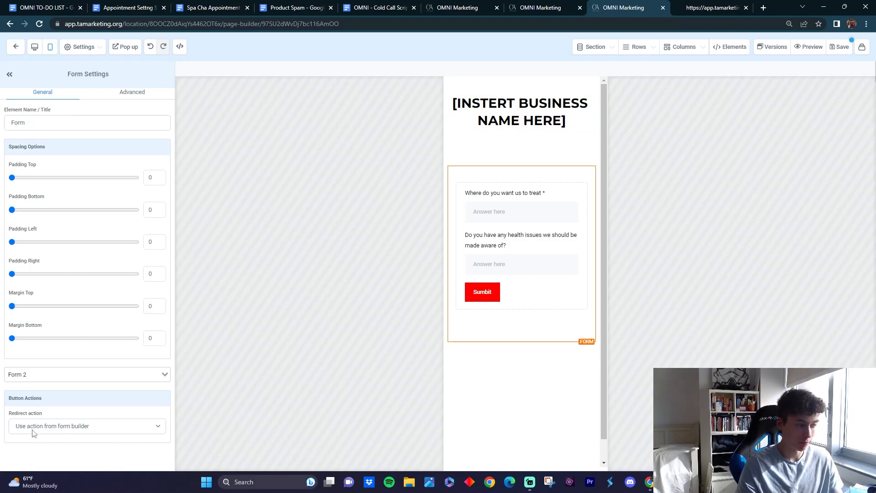
# Set the form's redirect action to "Go to Next step".
pyautogui.click(110, 431)
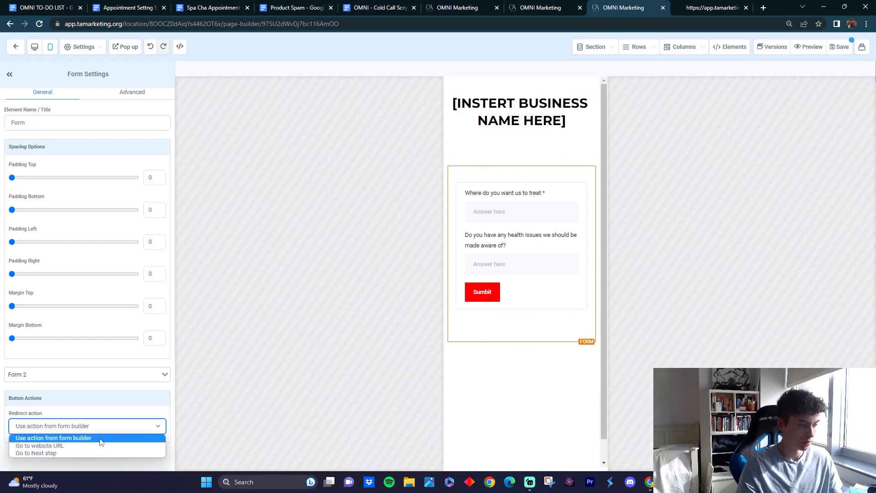
pyautogui.click(69, 446)
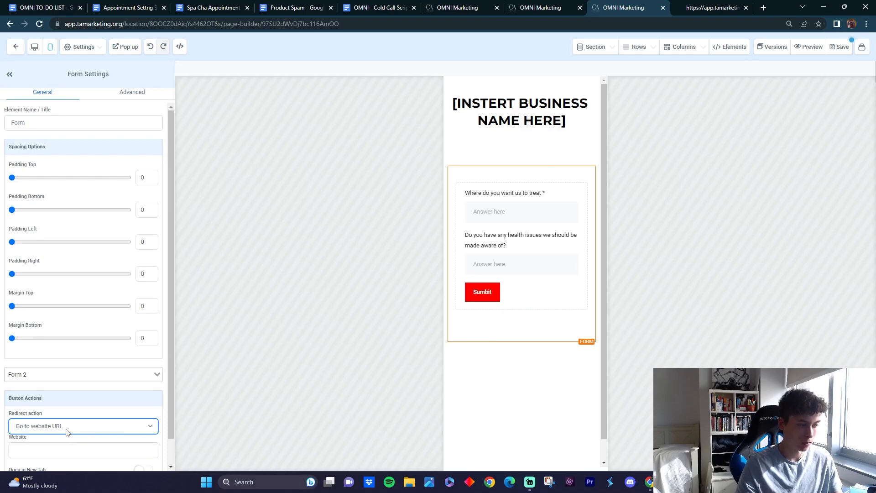
pyautogui.scroll(-1, 75, 424)
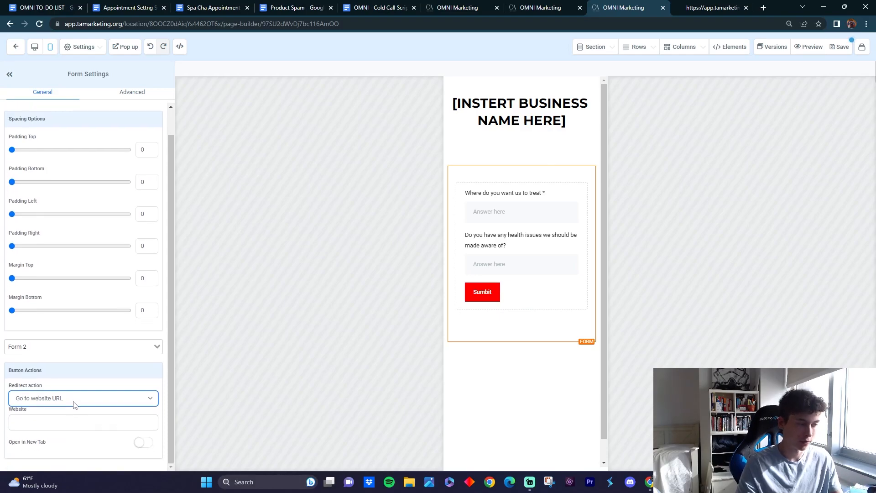
pyautogui.click(74, 404)
pyautogui.click(73, 425)
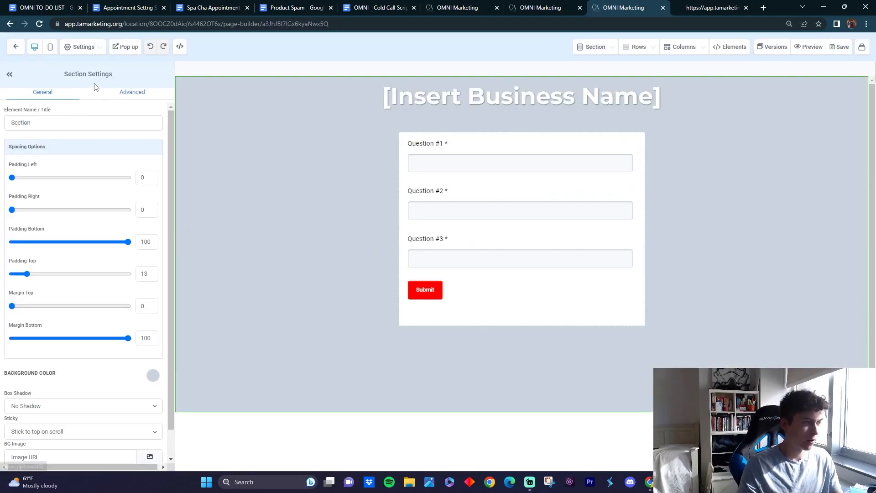
# View the existing three-question survey page in the mobile layout.
pyautogui.click(51, 51)
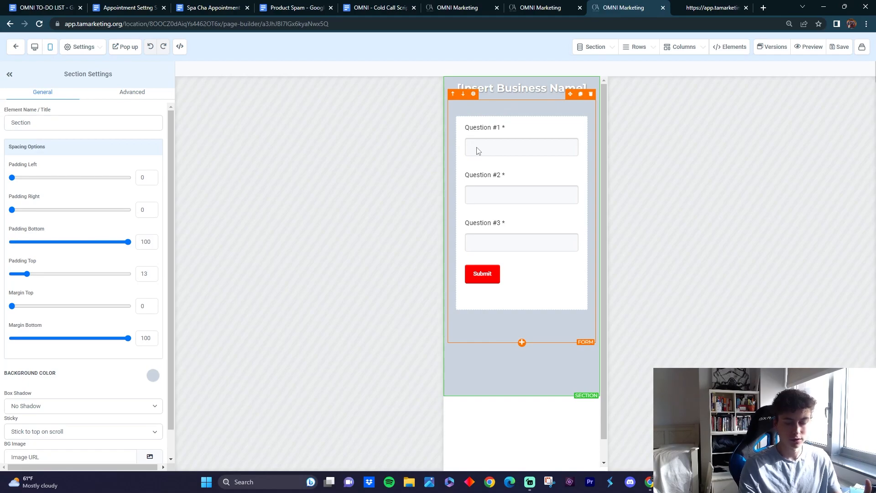
pyautogui.scroll(-2, 93, 356)
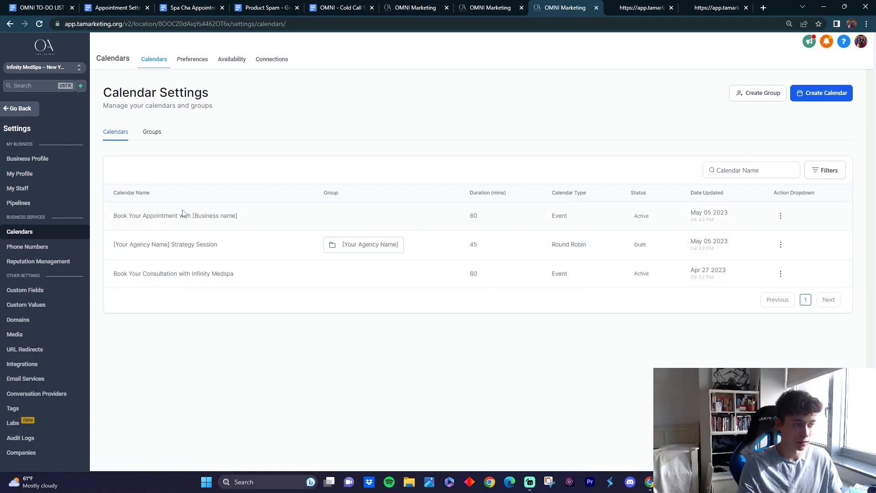
# Open the "Book Your Appointment with [Business name]" calendar for editing and look over its Team & Event Setup settings.
pyautogui.click(780, 216)
pyautogui.click(781, 235)
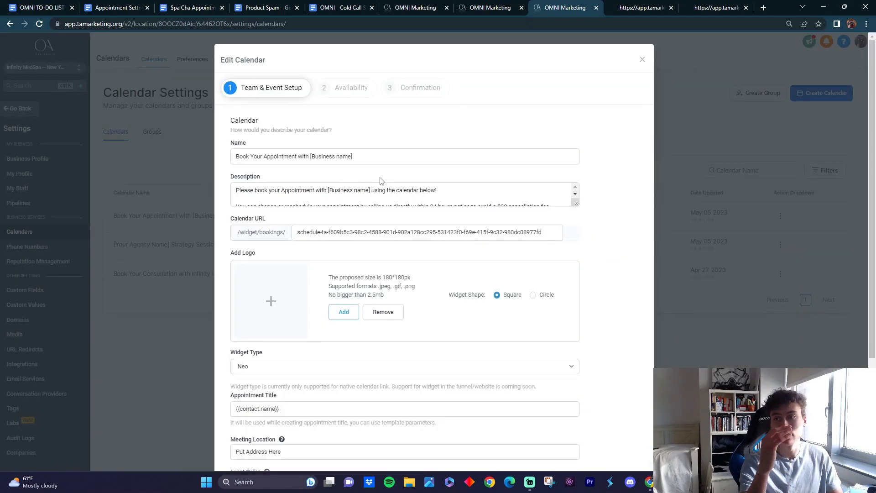
pyautogui.scroll(-3, 381, 181)
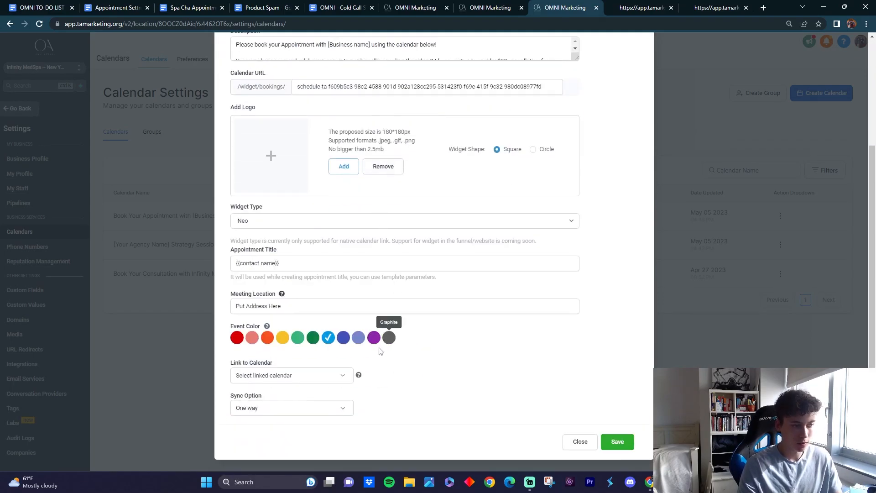
pyautogui.scroll(1, 296, 333)
pyautogui.scroll(2, 279, 311)
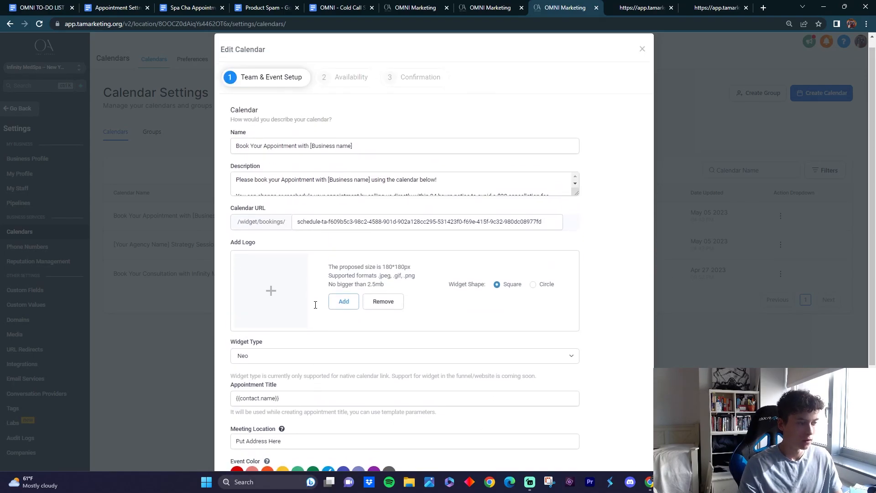
# Switch the calendar's widget type to the other option and set it back to Neo.
pyautogui.click(311, 357)
pyautogui.click(273, 370)
pyautogui.click(269, 357)
pyautogui.click(262, 378)
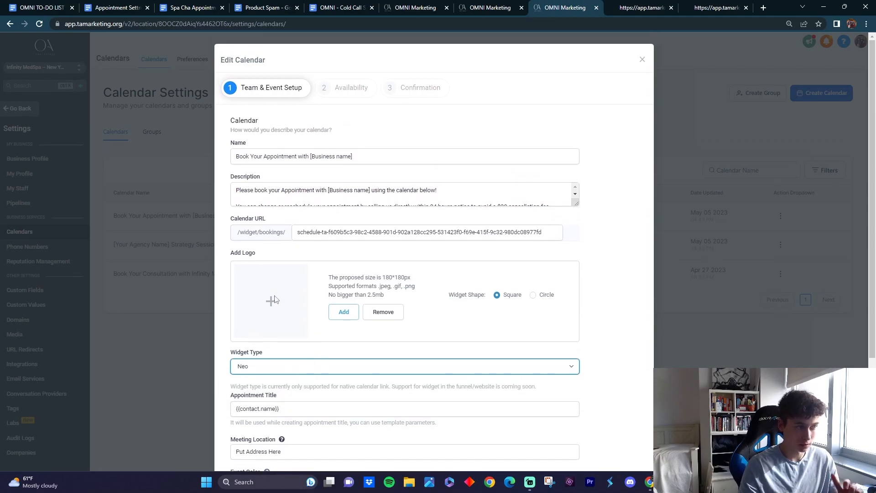
# Read through the calendar's description, including the line on changing or rescheduling the appointment.
pyautogui.scroll(-2, 401, 196)
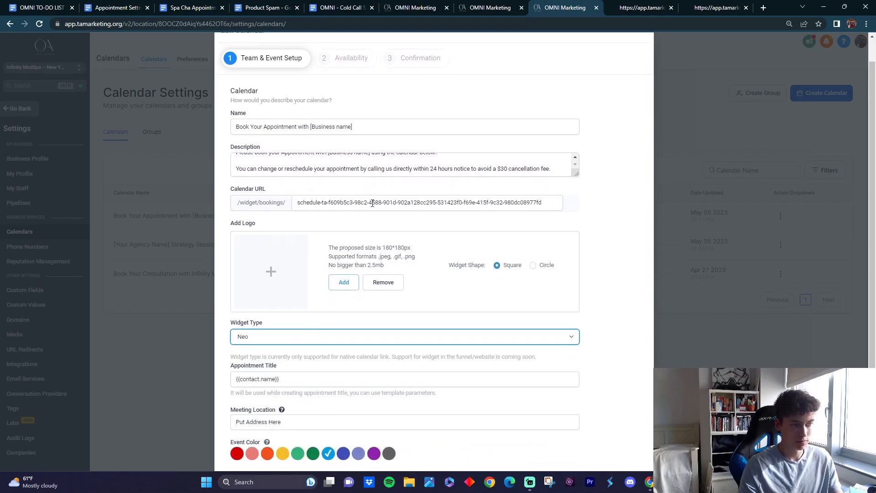
pyautogui.moveTo(246, 197); pyautogui.dragTo(321, 198)
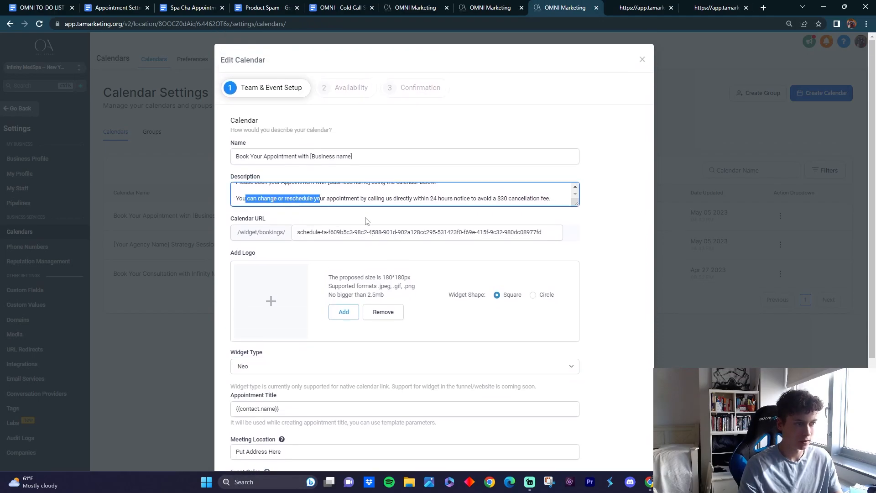
pyautogui.scroll(2, 361, 197)
pyautogui.click(304, 199)
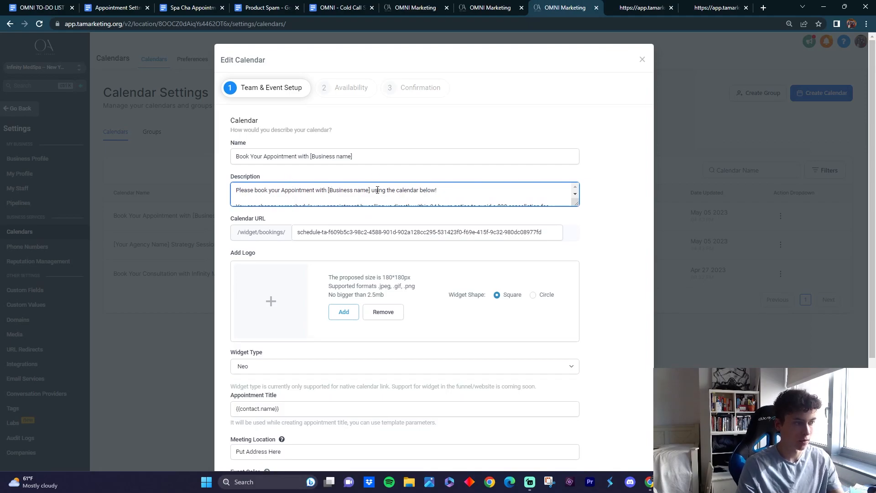
pyautogui.scroll(-1, 377, 190)
# Review the calendar's Availability settings and its Confirmation settings.
pyautogui.click(345, 88)
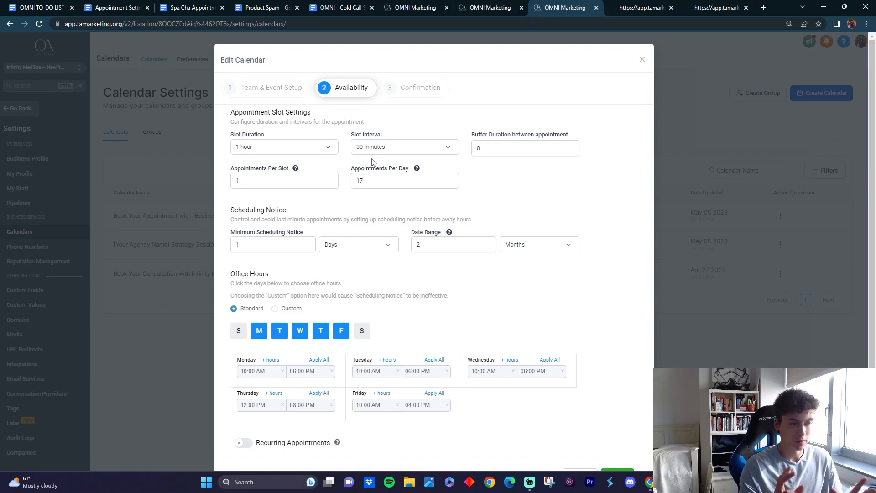
pyautogui.scroll(-1, 365, 164)
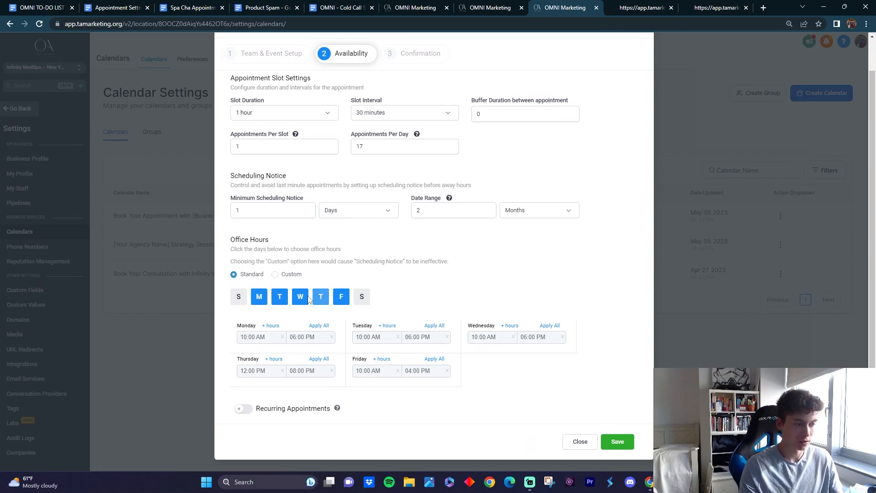
pyautogui.scroll(1, 514, 372)
pyautogui.click(422, 88)
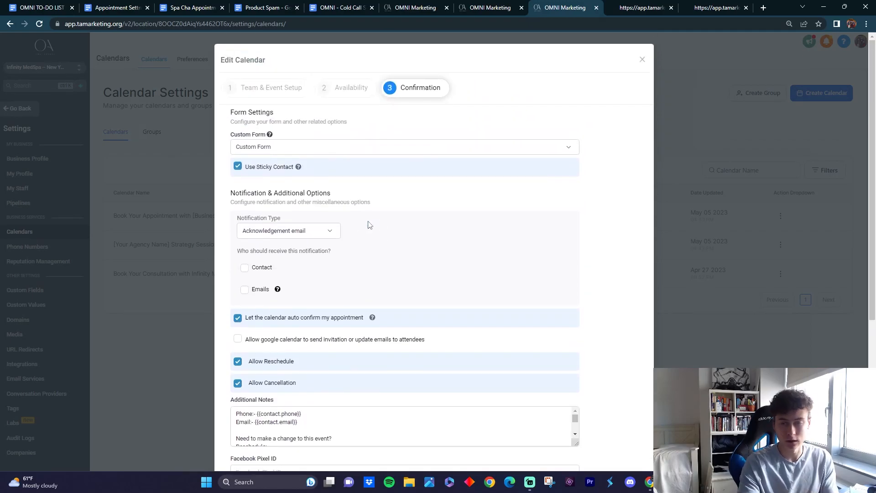
pyautogui.scroll(-5, 366, 231)
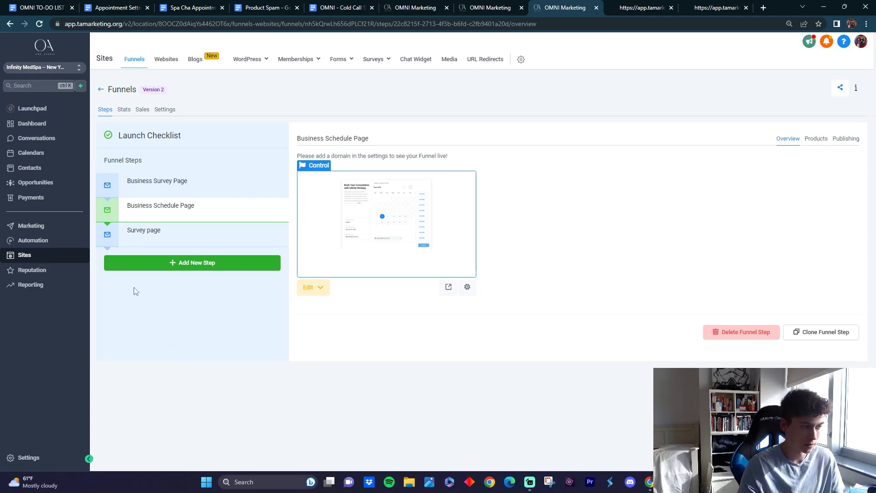
# Add a new funnel step named "Schedule Page".
pyautogui.click(186, 267)
pyautogui.click(392, 101)
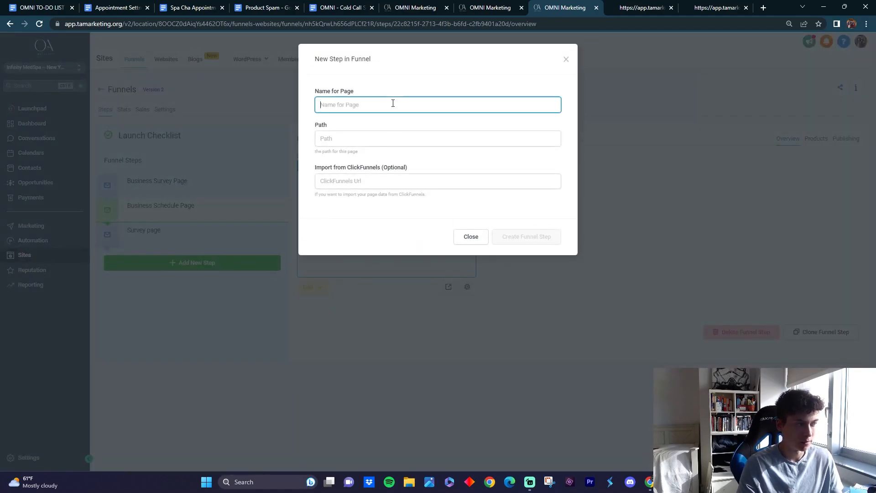
pyautogui.write('CA')
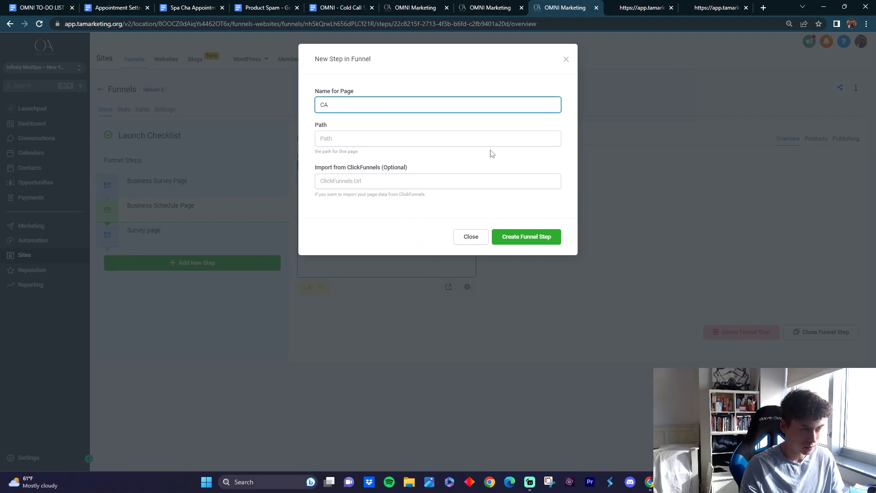
pyautogui.press('BackSpace')
pyautogui.press('BackSpace')
pyautogui.write('Schedul')
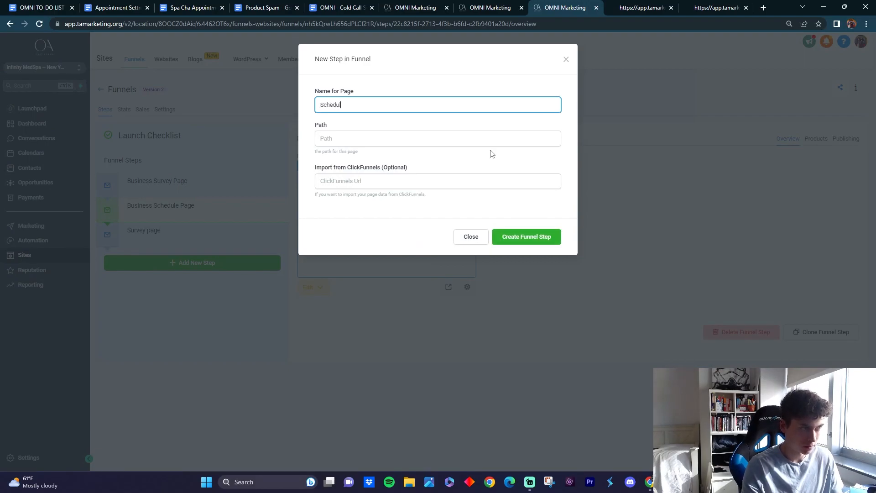
pyautogui.write('e')
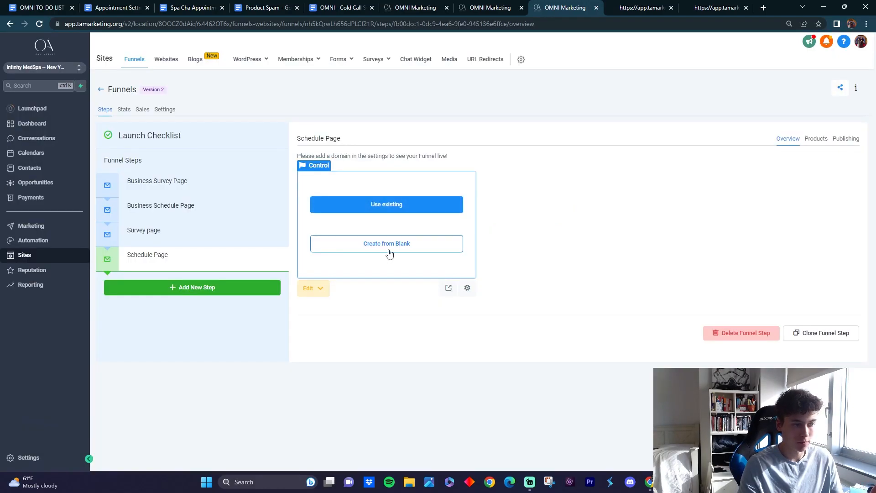
# Create the Schedule Page from blank and add a full-width section containing a one-column row.
pyautogui.click(388, 251)
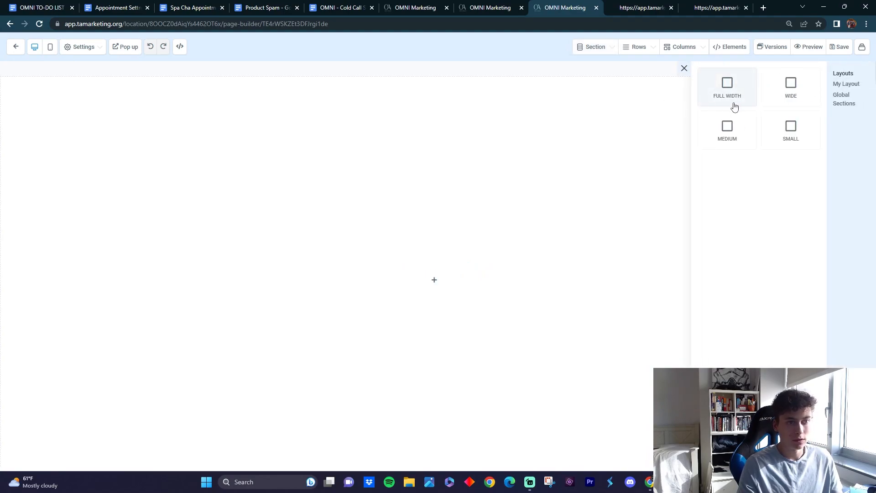
pyautogui.click(730, 103)
pyautogui.click(522, 103)
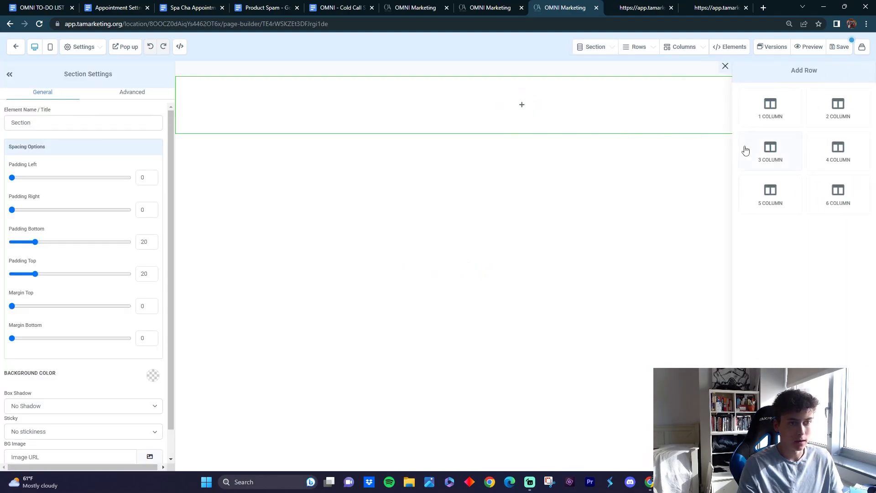
pyautogui.click(774, 125)
# Insert a calendar element in the column and link it to the "Book Your Appointment with [Business name]" calendar.
pyautogui.click(529, 116)
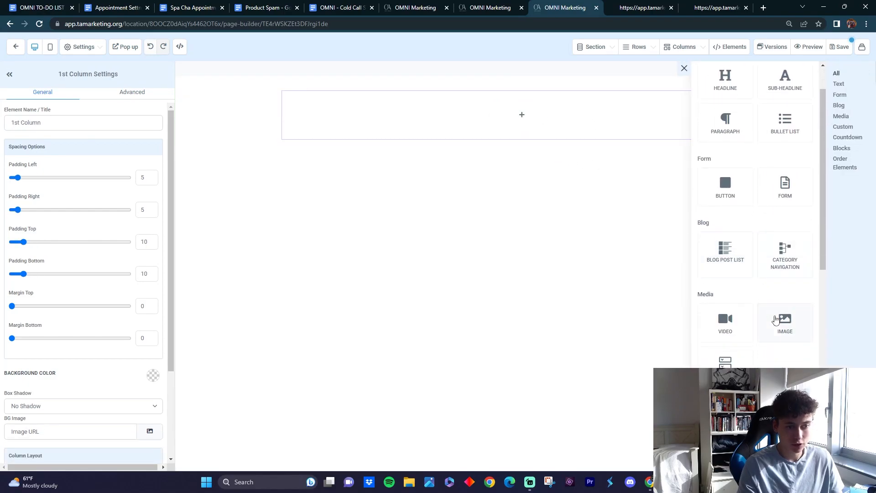
pyautogui.scroll(-3, 775, 319)
pyautogui.click(725, 333)
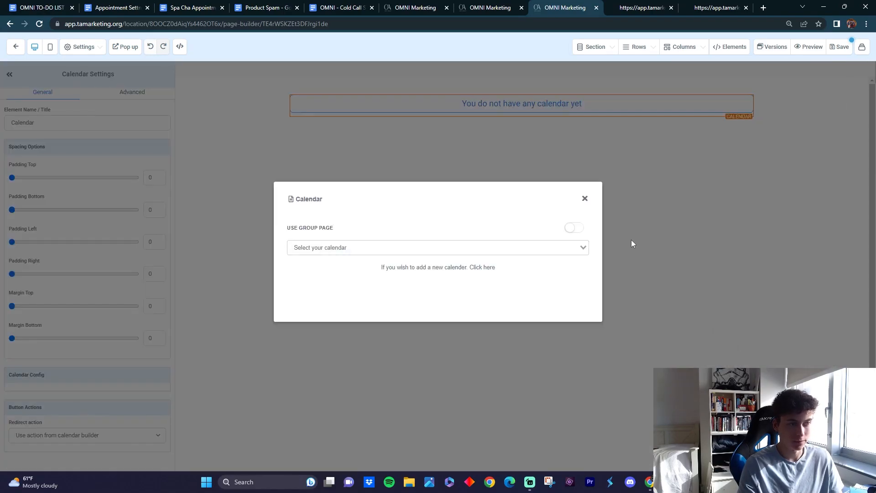
pyautogui.click(357, 250)
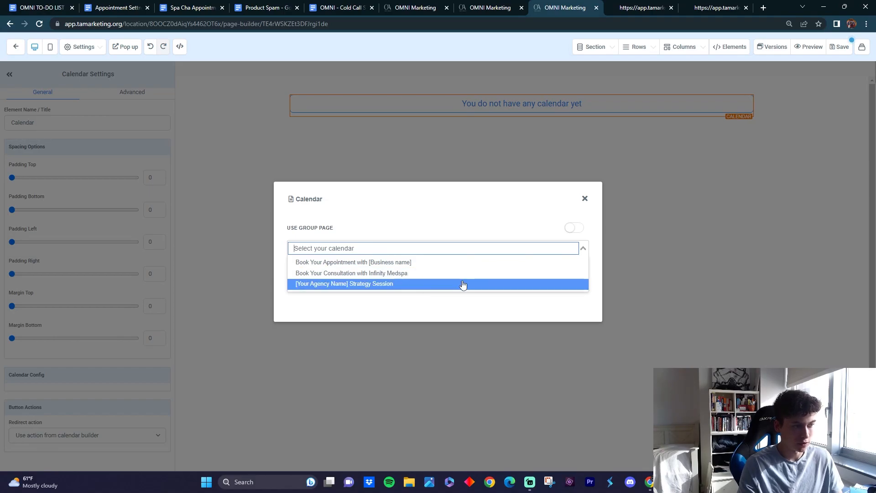
pyautogui.click(465, 264)
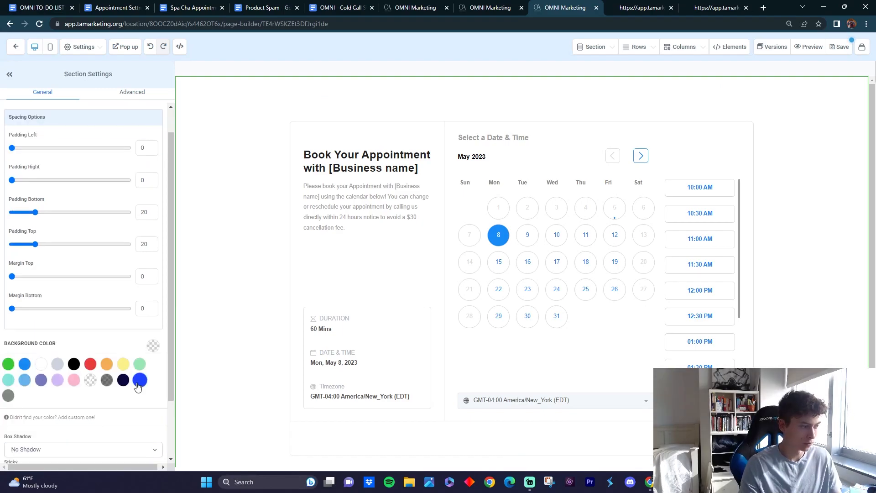
# Try several background colours on the section behind the calendar and settle on light grey.
pyautogui.click(140, 382)
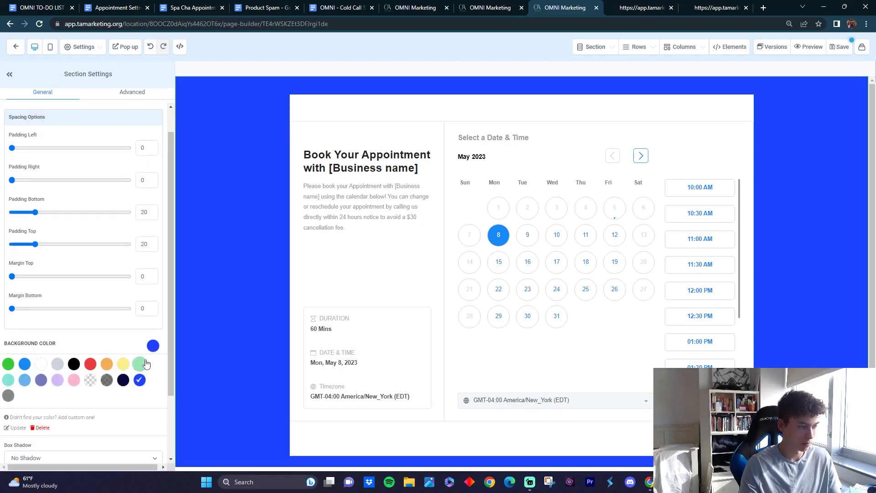
pyautogui.click(144, 364)
pyautogui.click(58, 365)
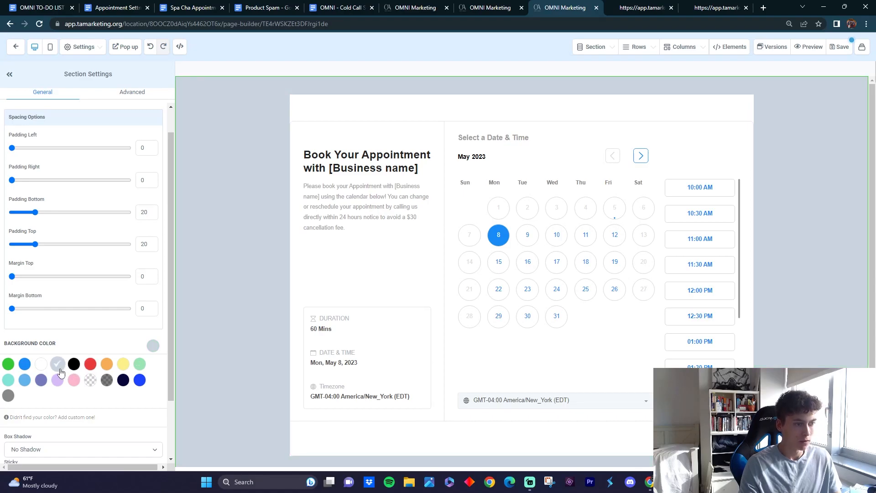
pyautogui.click(40, 364)
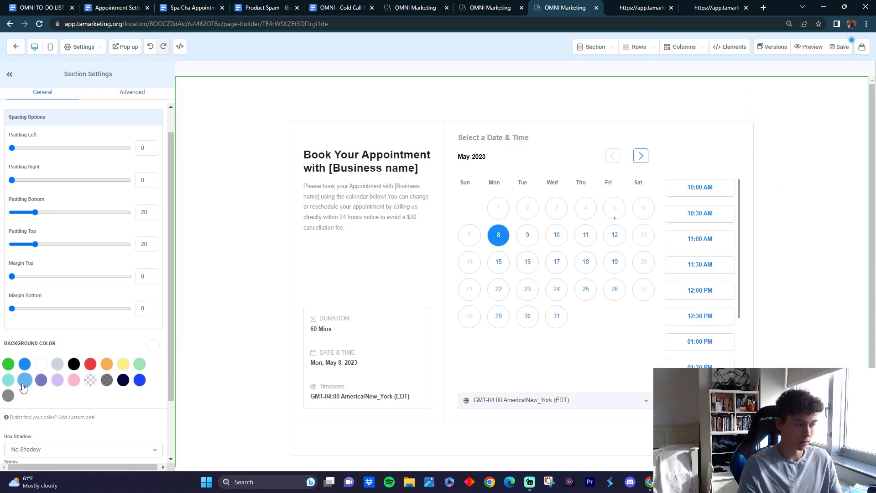
pyautogui.click(23, 385)
pyautogui.click(41, 386)
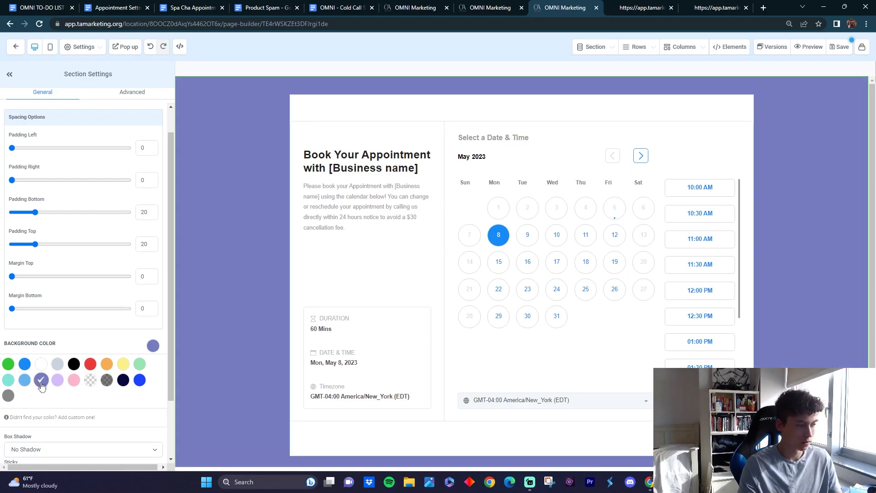
pyautogui.click(57, 364)
pyautogui.scroll(-1, 511, 179)
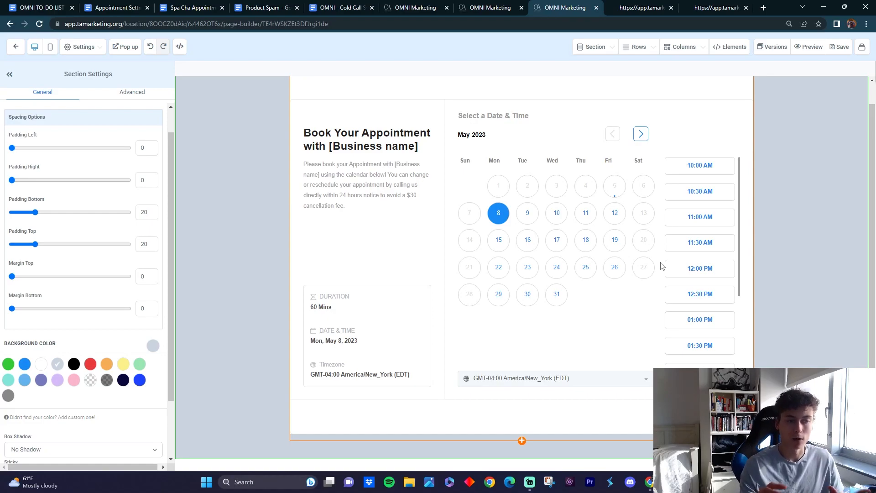
pyautogui.scroll(1, 661, 265)
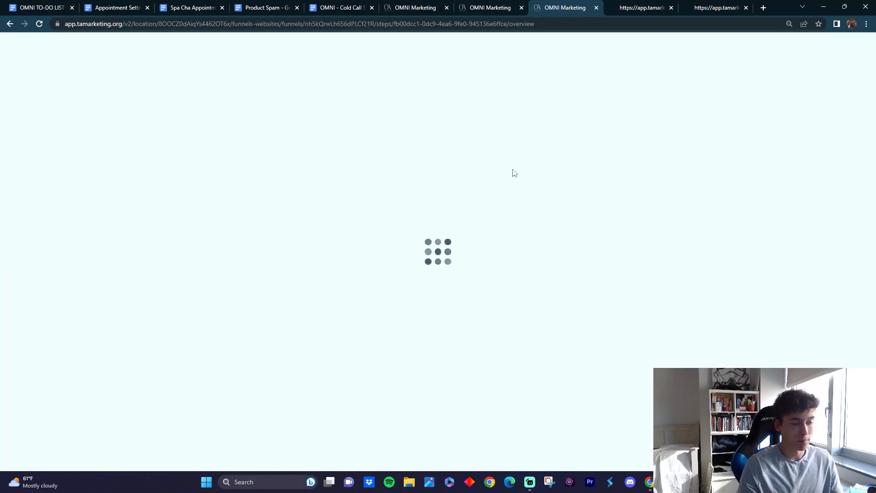
# Open Form 2 in the form builder and choose Open URL as its On Submit action.
pyautogui.click(330, 76)
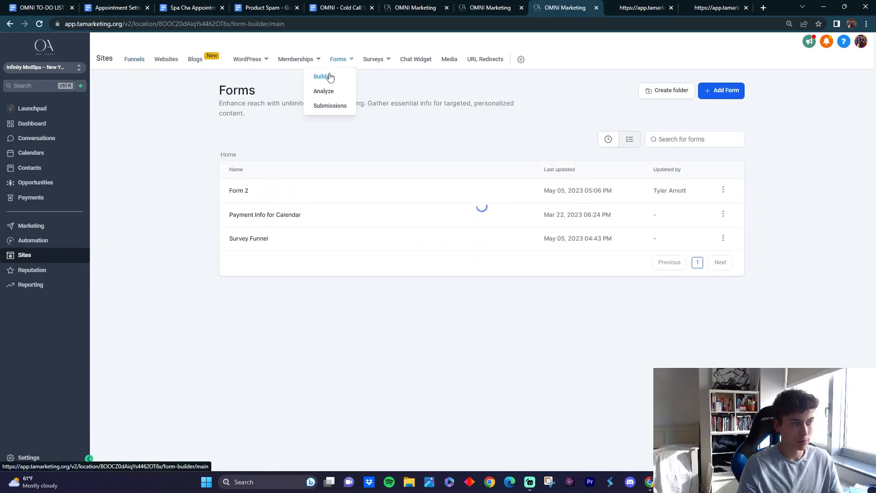
pyautogui.click(239, 197)
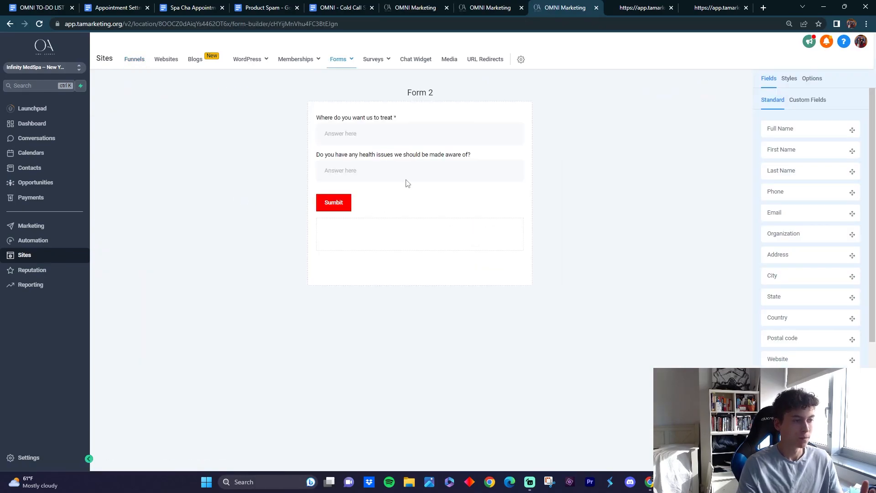
pyautogui.click(812, 82)
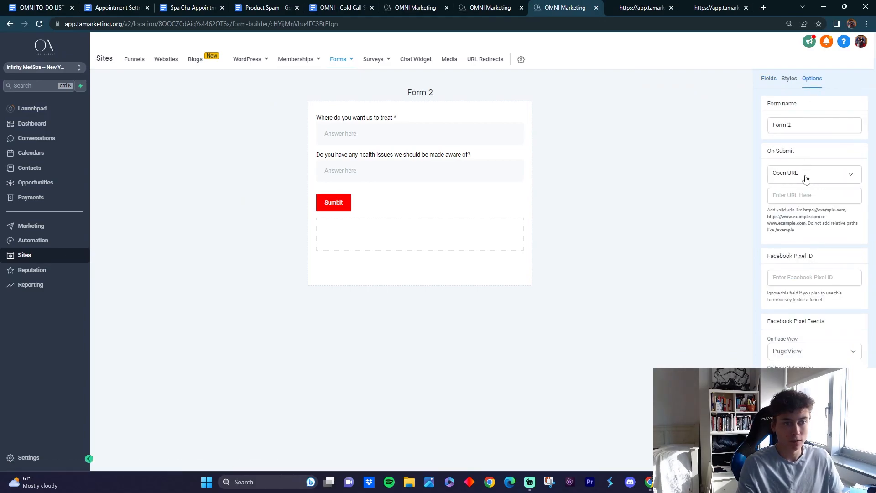
pyautogui.click(823, 178)
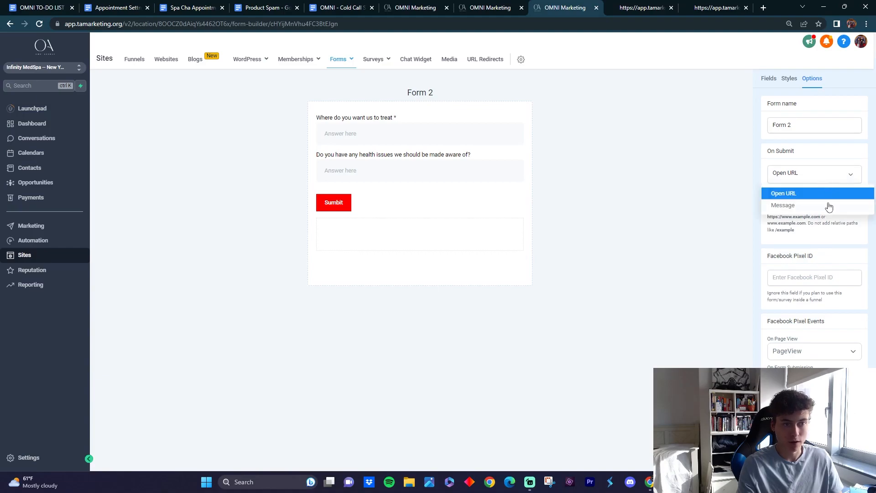
pyautogui.click(823, 190)
pyautogui.click(823, 201)
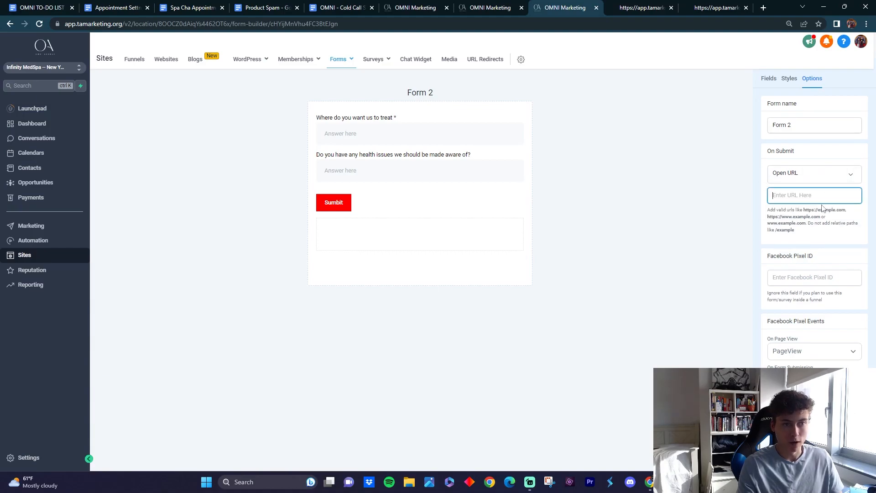
# Open the preview of the funnel's Schedule Page and copy its URL.
pyautogui.click(506, 8)
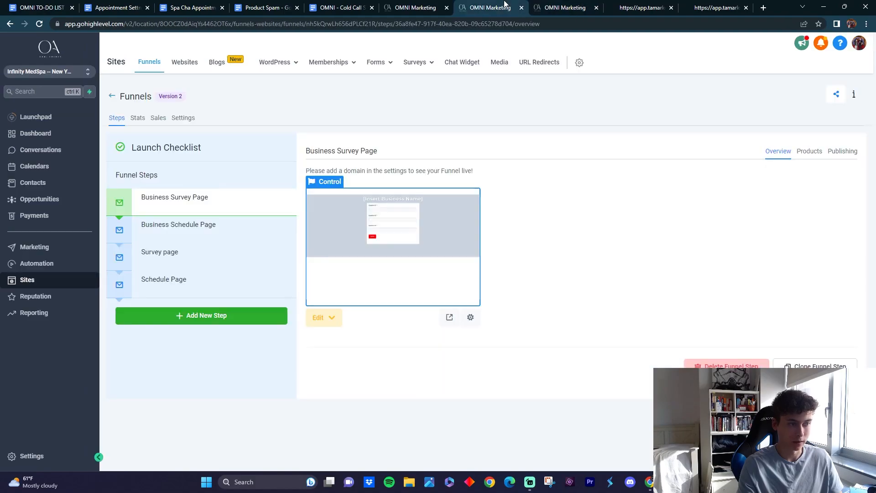
pyautogui.click(183, 288)
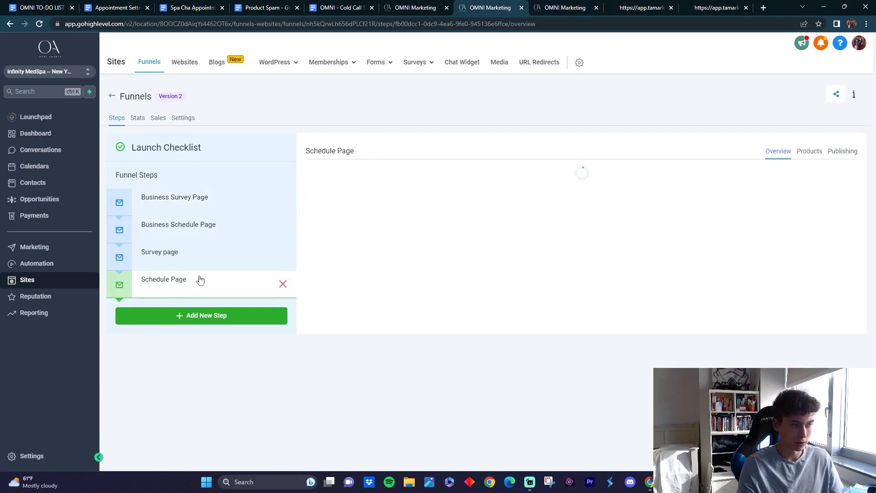
pyautogui.click(449, 317)
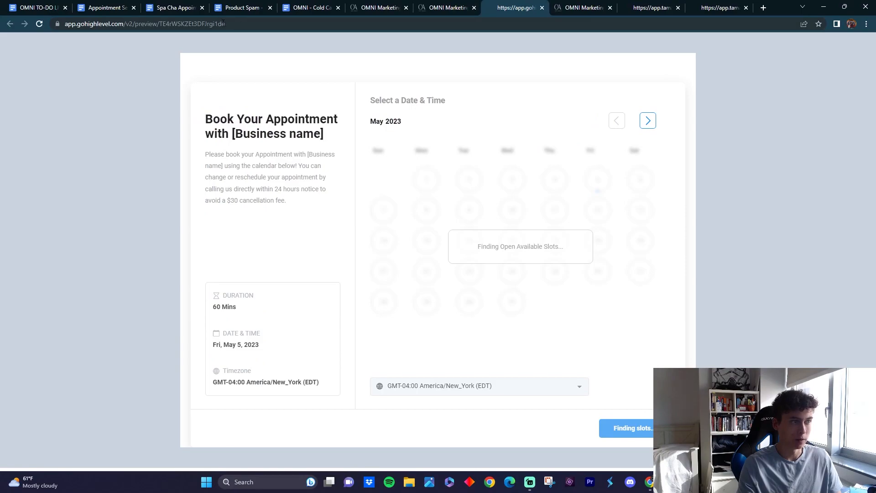
pyautogui.click(224, 23)
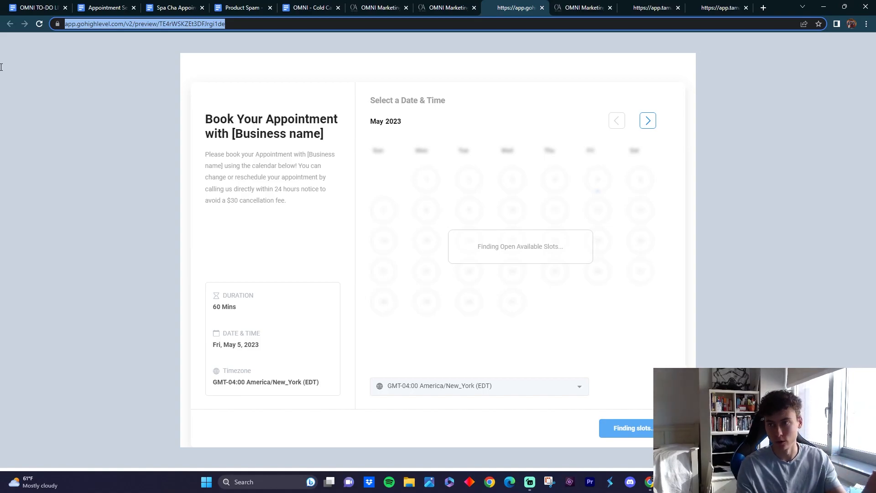
pyautogui.hotkey('ctrl', 'c')
# Paste the copied Schedule Page preview URL as Form 2's On Submit URL.
pyautogui.hotkey('ctrl', 'Tab')
pyautogui.click(798, 195)
pyautogui.hotkey('ctrl', 'v')
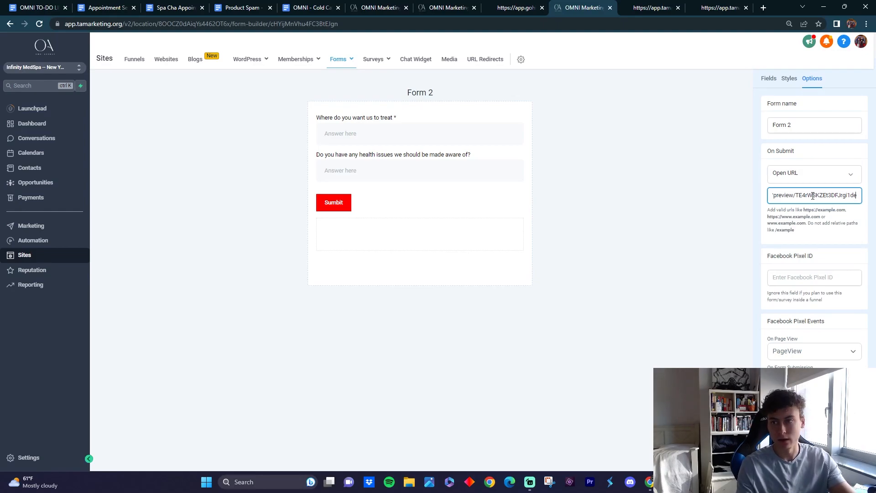
# Clear the On Submit URL from Form 2.
pyautogui.tripleClick(813, 197)
pyautogui.press('BackSpace')
pyautogui.click(664, 184)
# Open the New Lead Sequence workflow in the automation area and check its Facebook lead form trigger.
pyautogui.click(527, 4)
pyautogui.click(446, 7)
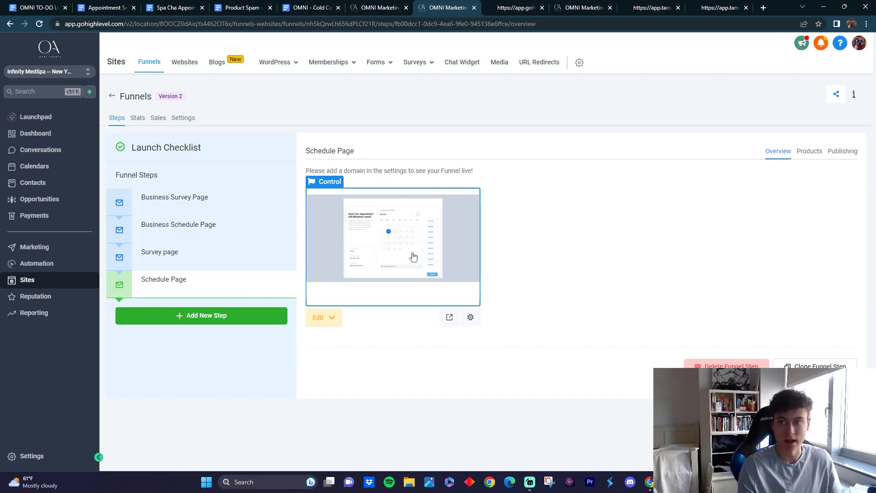
pyautogui.click(46, 265)
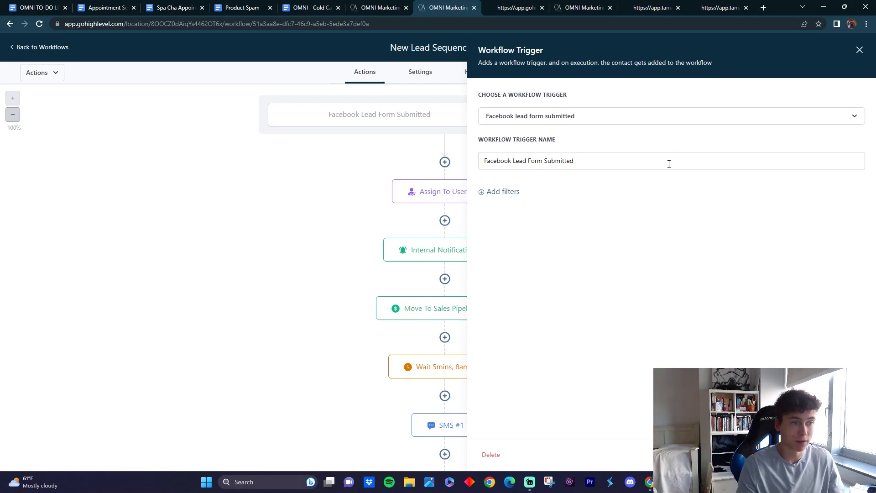
pyautogui.click(859, 49)
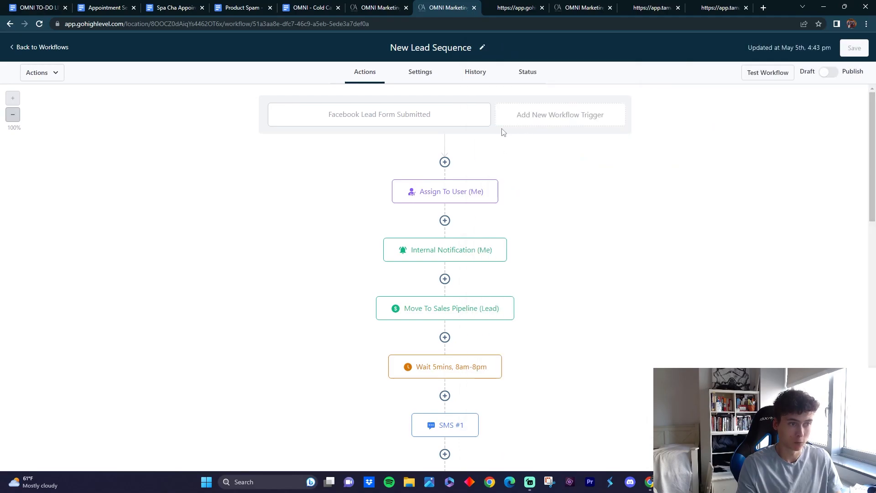
# Review the workflow's Assign To User and Internal Notification actions, including the assigned users and the notification text.
pyautogui.click(494, 183)
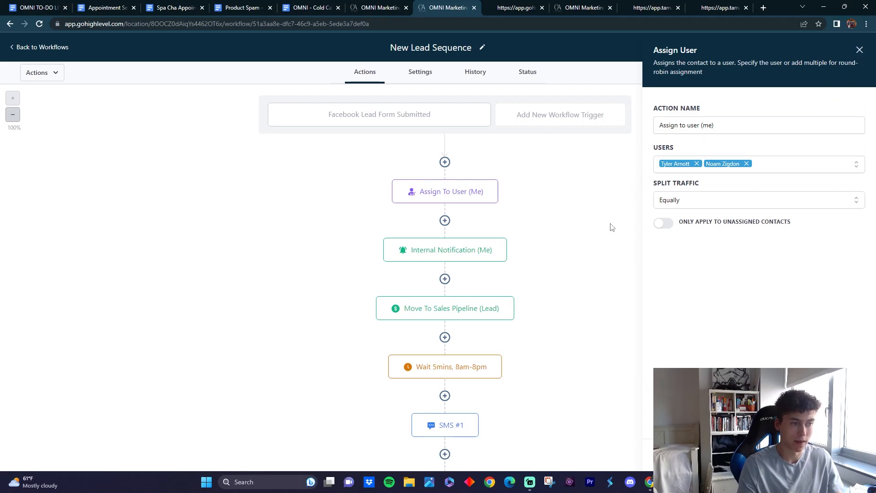
pyautogui.click(860, 50)
pyautogui.click(481, 251)
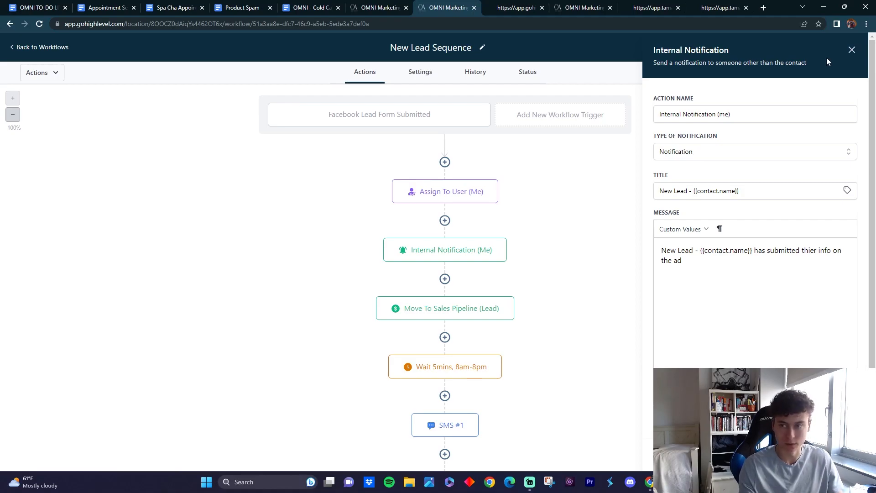
pyautogui.click(851, 50)
# Read the message texts of the SMS #1 and SMS #2 actions in the New Lead Sequence workflow.
pyautogui.scroll(-5, 475, 196)
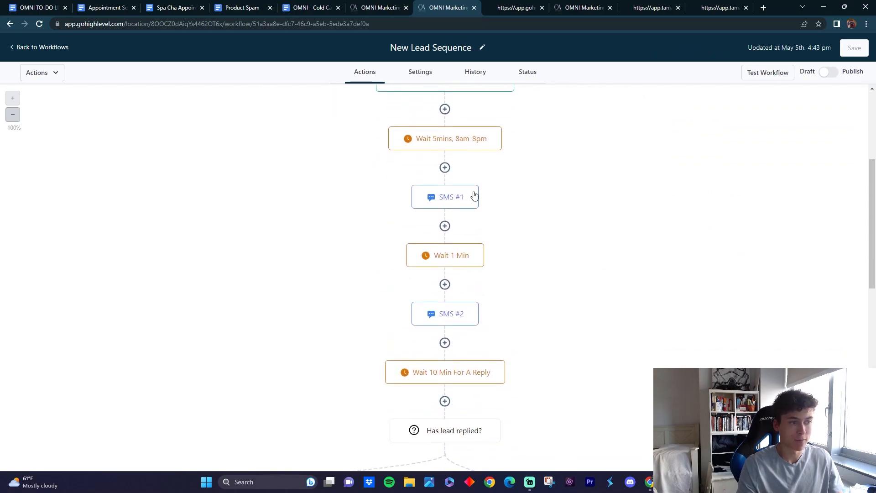
pyautogui.click(451, 199)
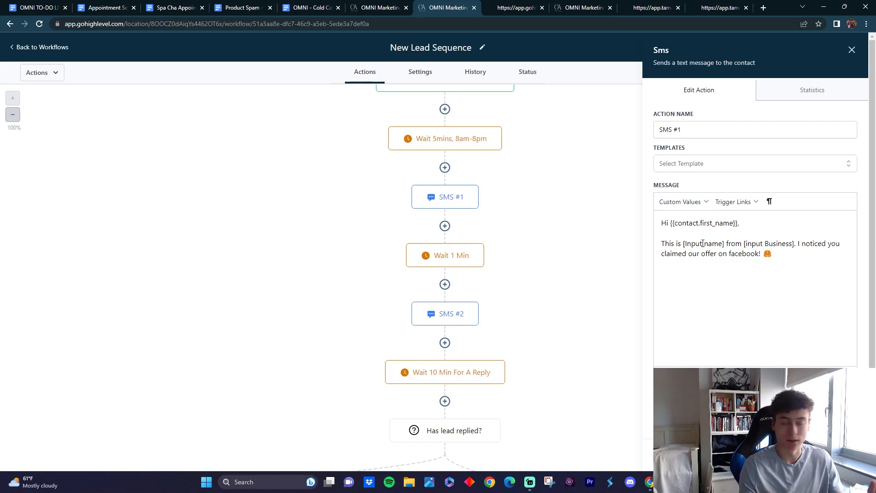
pyautogui.click(851, 50)
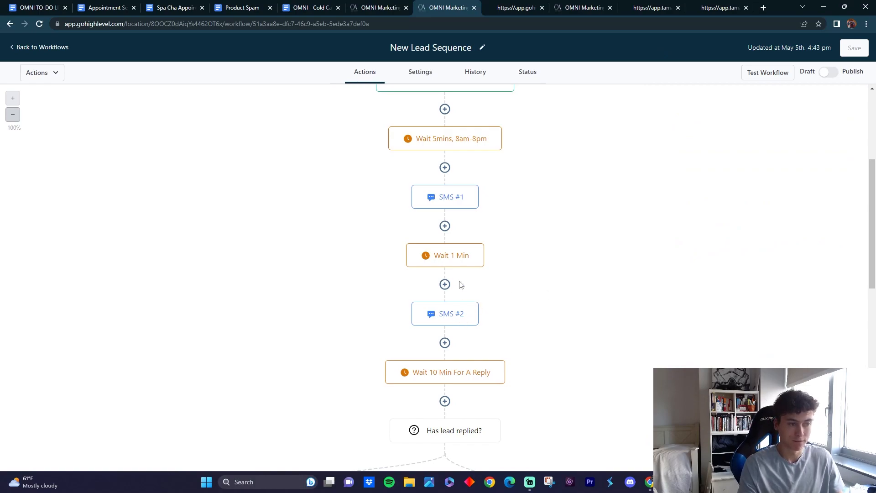
pyautogui.scroll(-1, 454, 287)
pyautogui.click(446, 274)
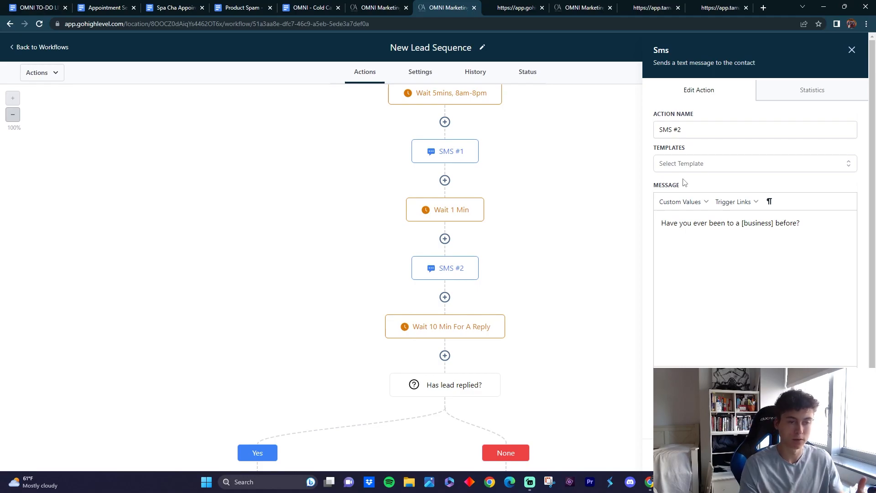
# Read the message text of the SMS #3 (Yes) action, including its survey funnel custom value.
pyautogui.click(852, 51)
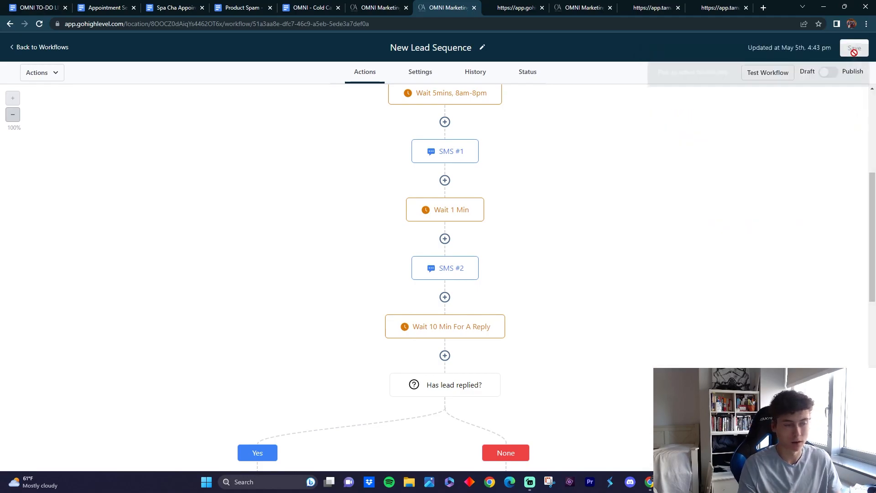
pyautogui.scroll(-3, 504, 122)
pyautogui.scroll(-2, 529, 276)
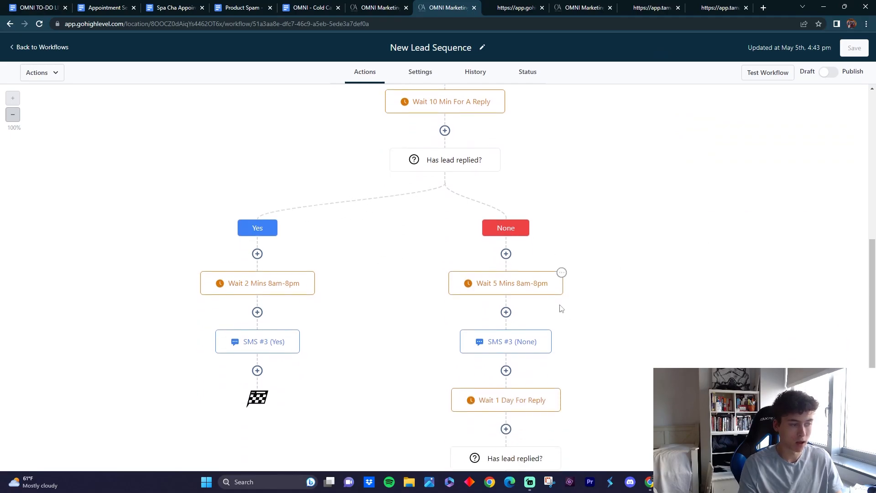
pyautogui.click(271, 346)
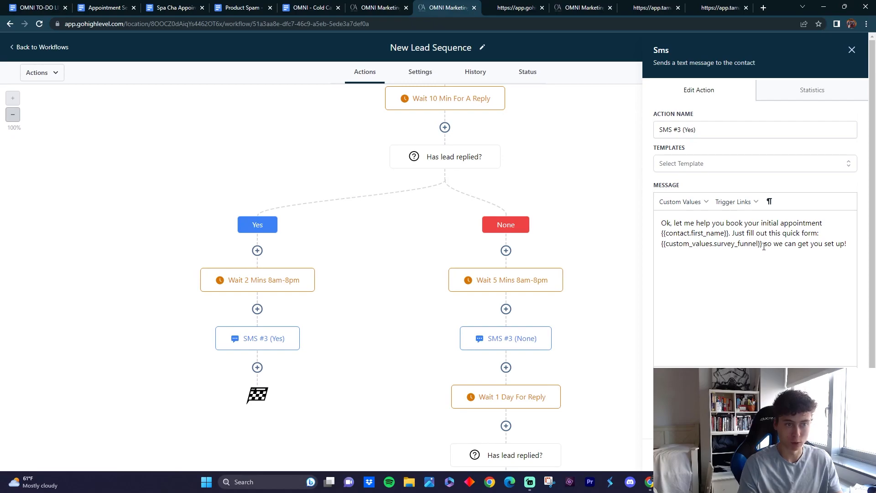
pyautogui.moveTo(763, 245); pyautogui.dragTo(686, 248)
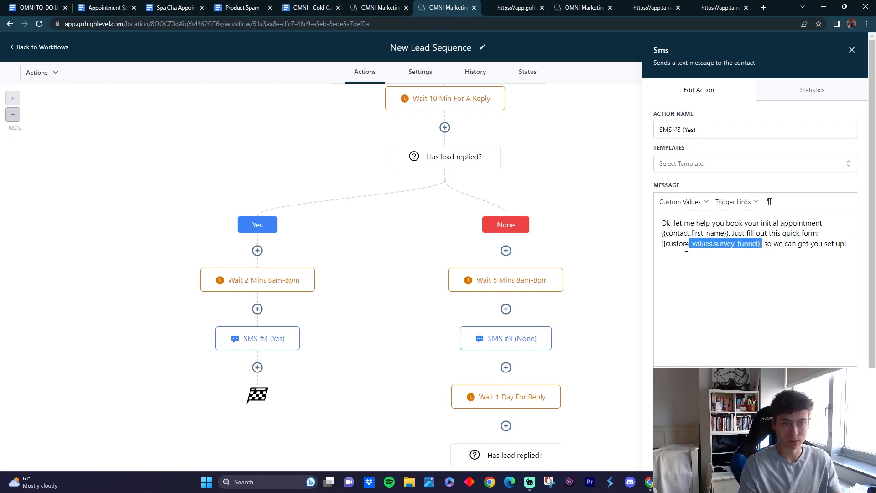
pyautogui.click(712, 244)
# Try inserting the Schedule Page custom value into the SMS #3 (Yes) message.
pyautogui.click(705, 202)
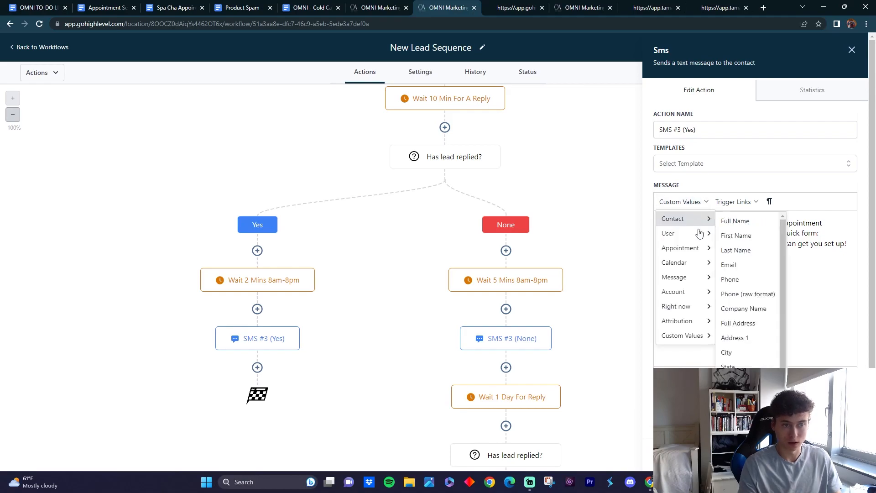
pyautogui.moveTo(692, 276)
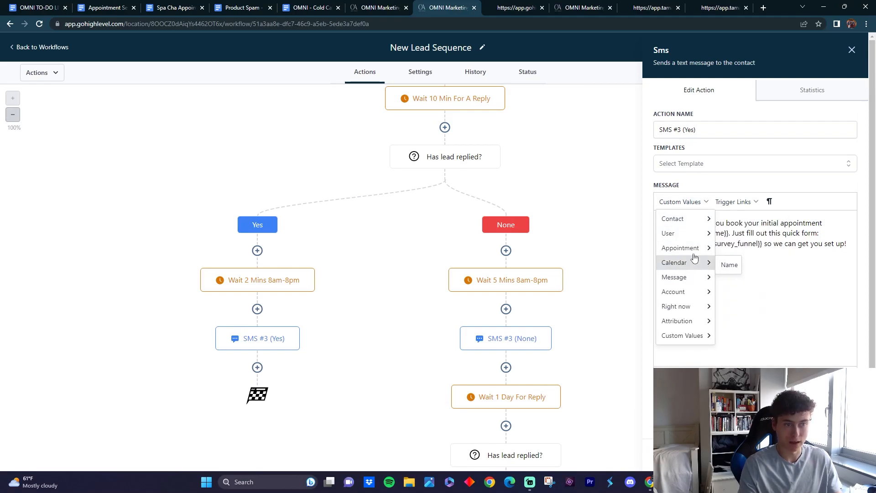
pyautogui.moveTo(692, 340)
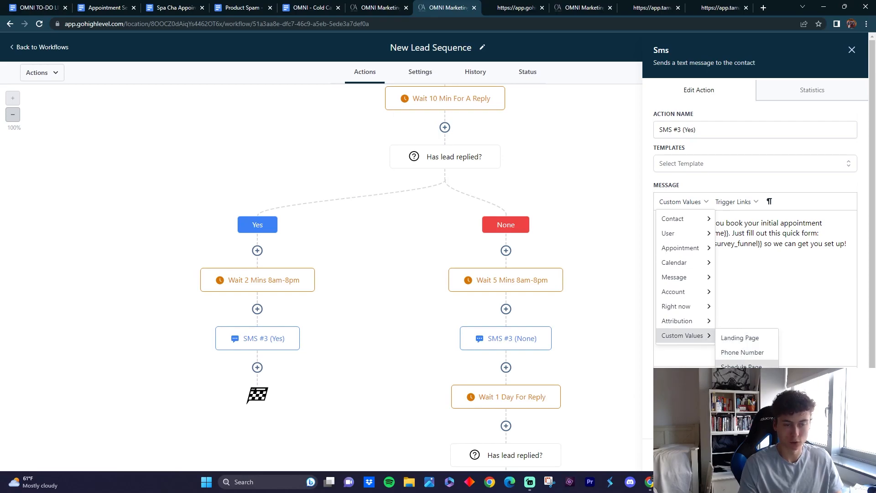
pyautogui.click(741, 365)
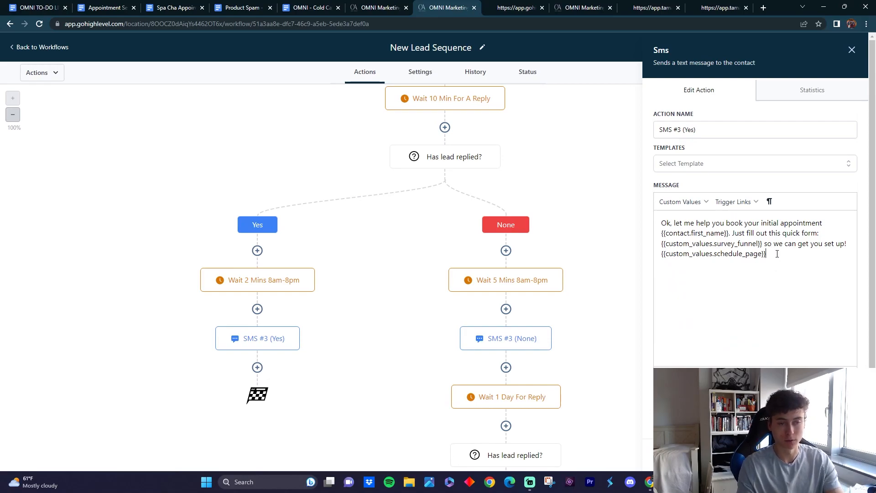
pyautogui.moveTo(776, 254); pyautogui.dragTo(742, 253)
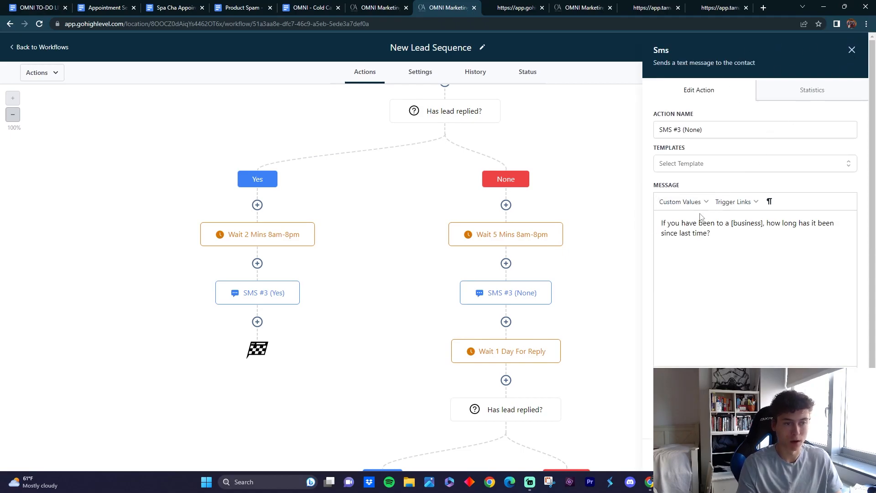
# Read the message text of the SMS #3 (None) action and close it.
pyautogui.doubleClick(675, 224)
pyautogui.click(679, 233)
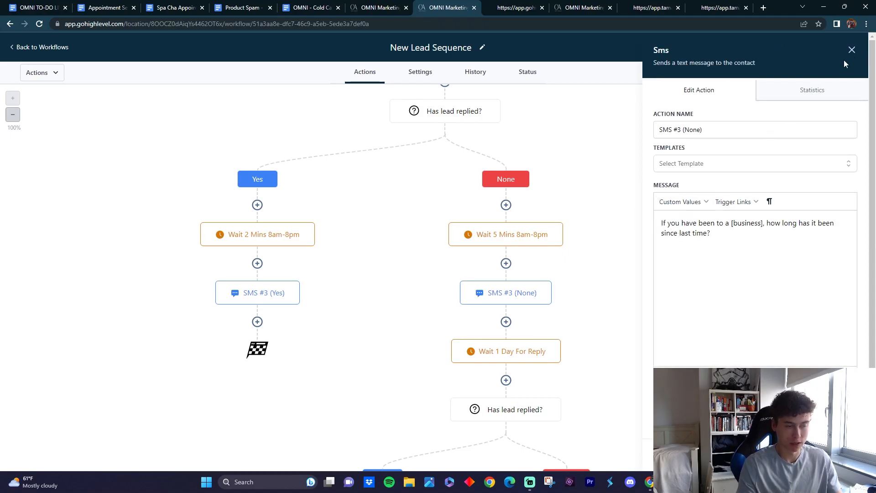
pyautogui.click(852, 50)
# Review the remaining reply branches of the New Lead Sequence and read the SMS #6 message text.
pyautogui.scroll(-8, 574, 204)
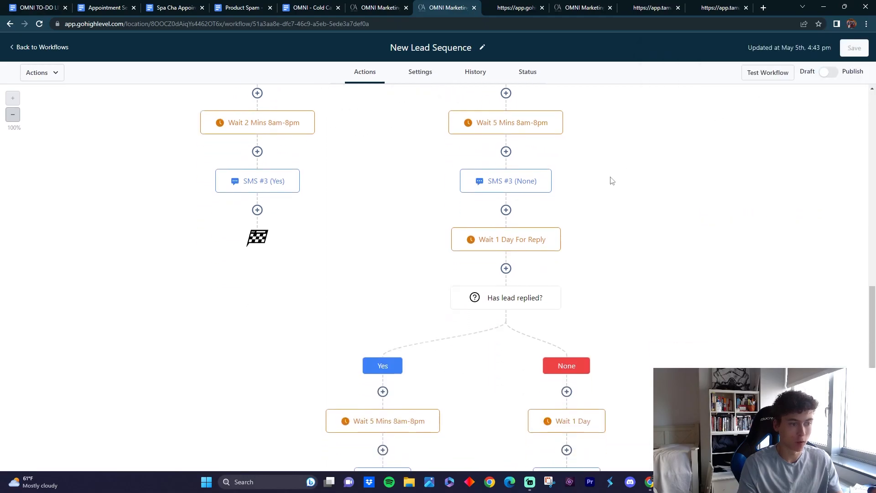
pyautogui.scroll(3, 525, 200)
pyautogui.scroll(-4, 514, 216)
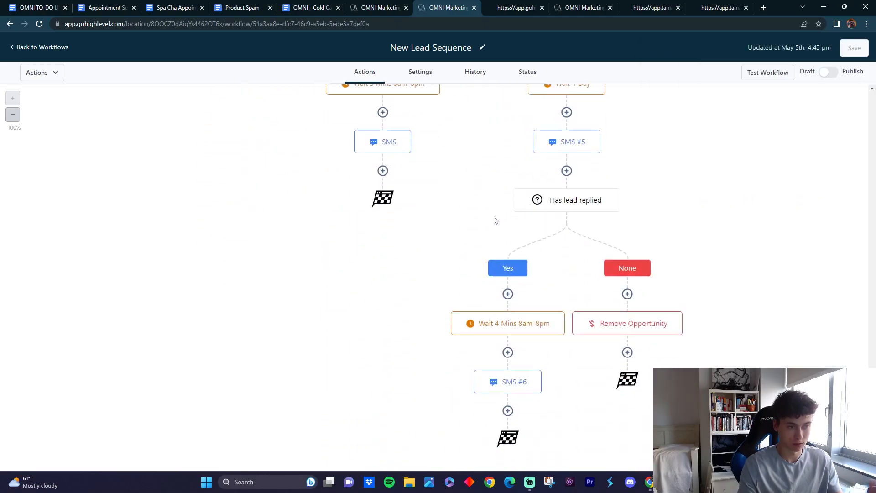
pyautogui.click(519, 384)
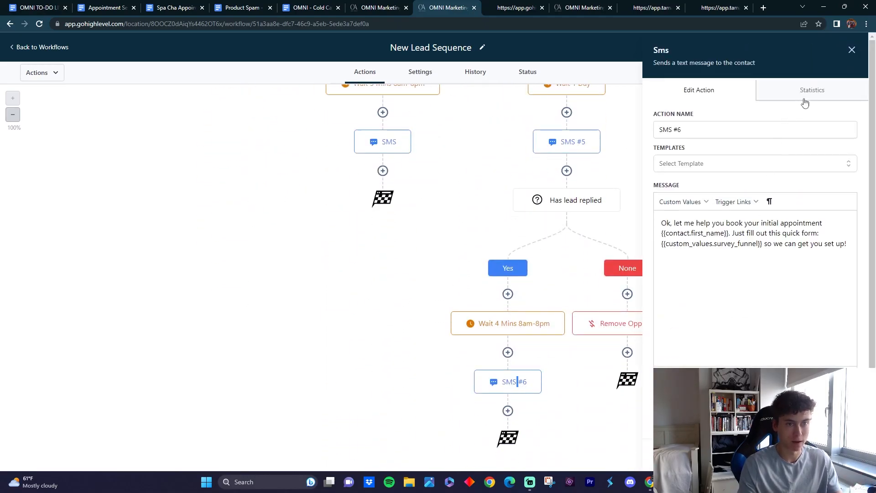
pyautogui.click(851, 51)
pyautogui.scroll(10, 626, 242)
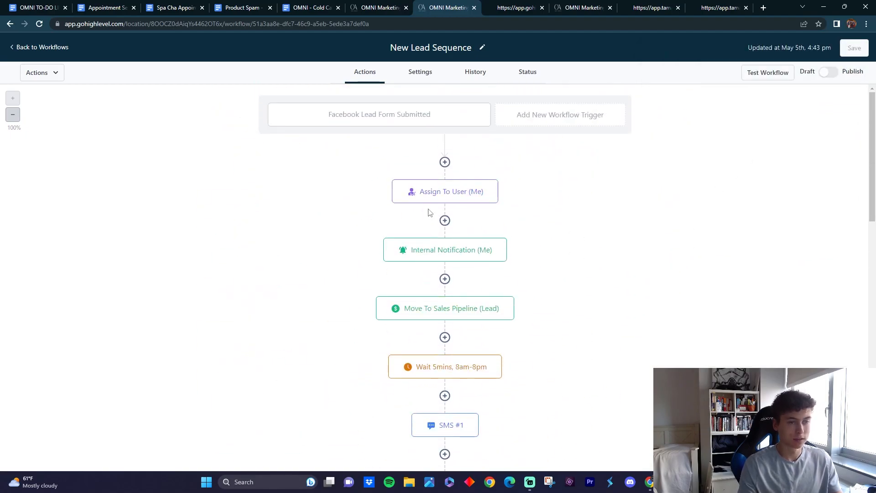
# Create a new workflow from scratch and add a Facebook lead form submitted trigger to it.
pyautogui.click(41, 47)
pyautogui.click(839, 100)
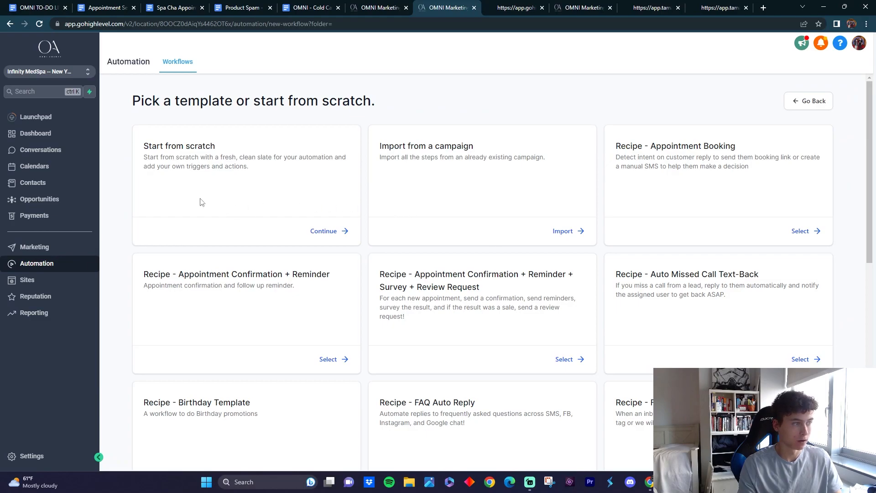
pyautogui.click(332, 233)
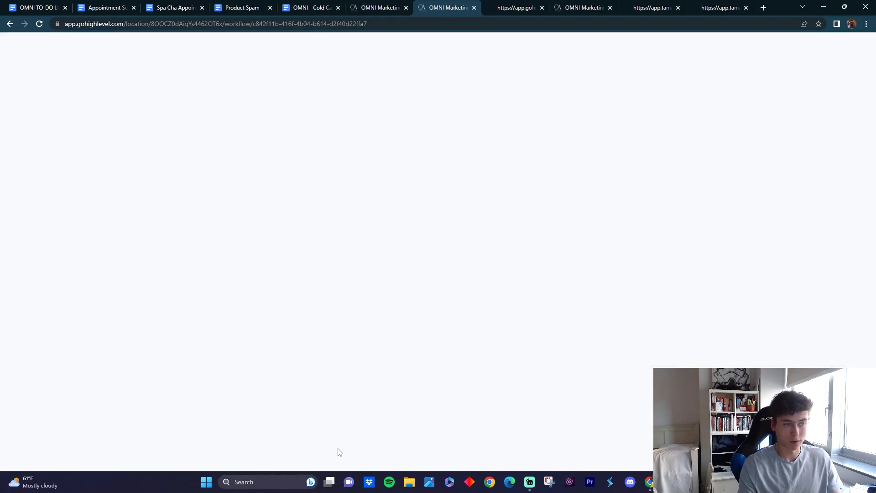
pyautogui.click(437, 122)
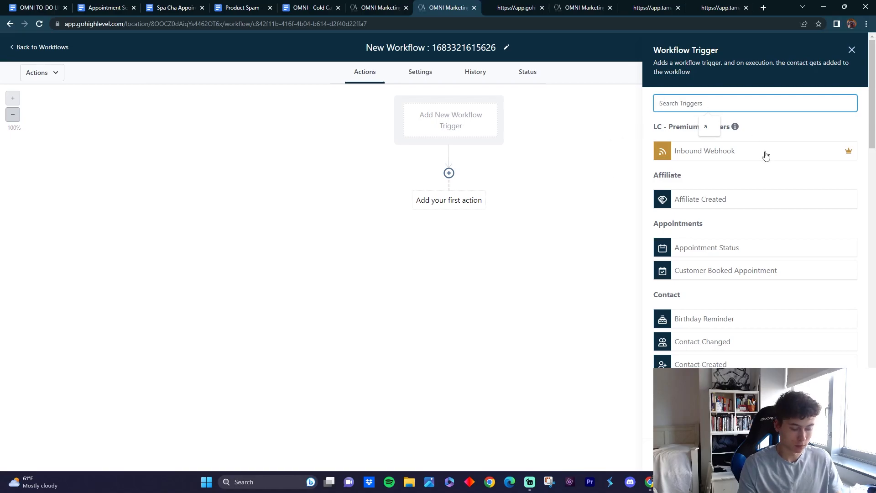
pyautogui.write('fac')
pyautogui.click(747, 151)
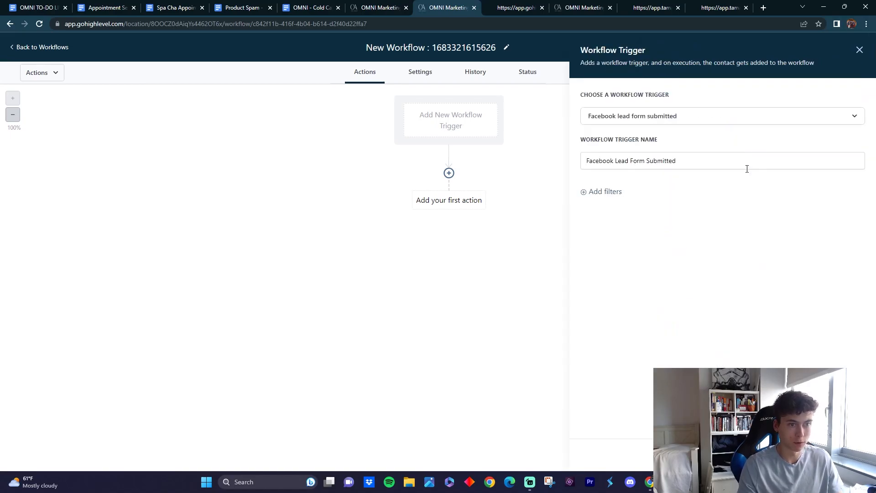
pyautogui.click(838, 455)
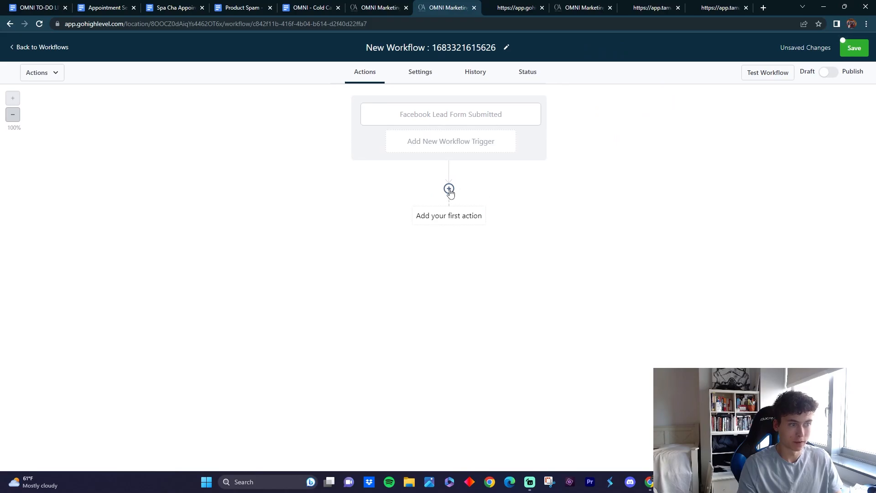
# Try out an Internal Notification action of type Notification with the title "New Lead - {{contact.name}}".
pyautogui.click(449, 189)
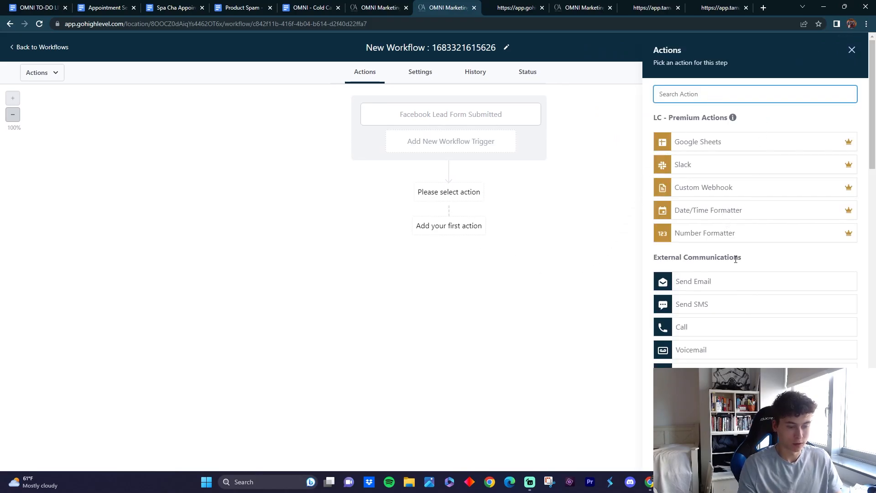
pyautogui.write('int')
pyautogui.click(735, 134)
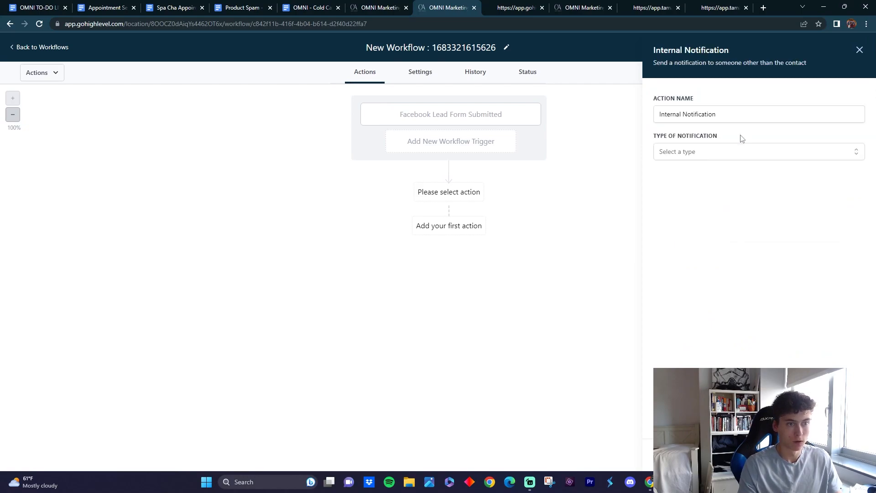
pyautogui.click(718, 151)
pyautogui.click(702, 188)
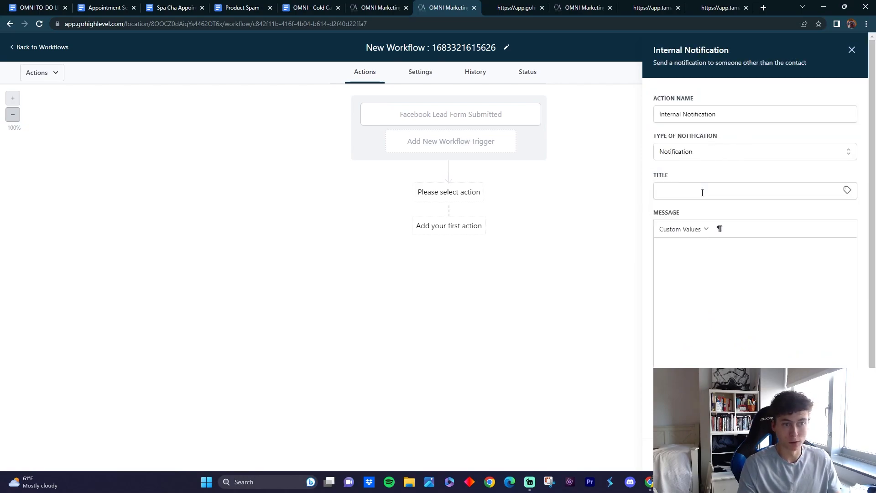
pyautogui.click(692, 193)
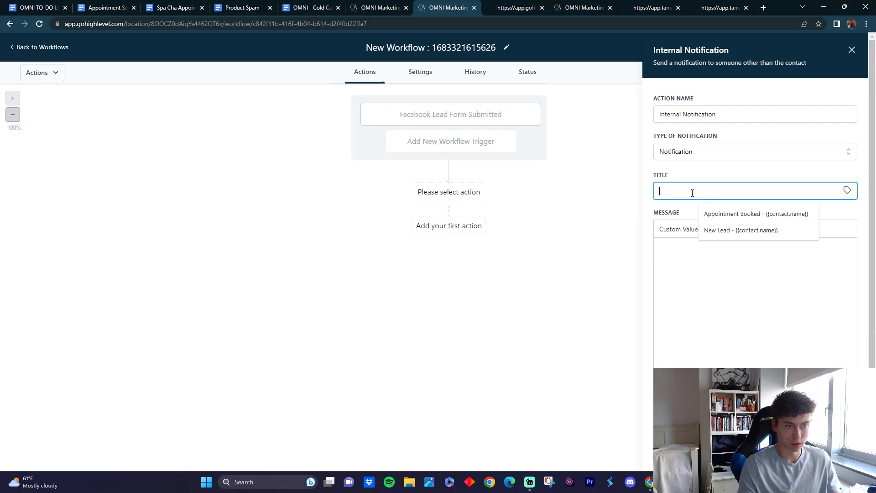
pyautogui.click(748, 230)
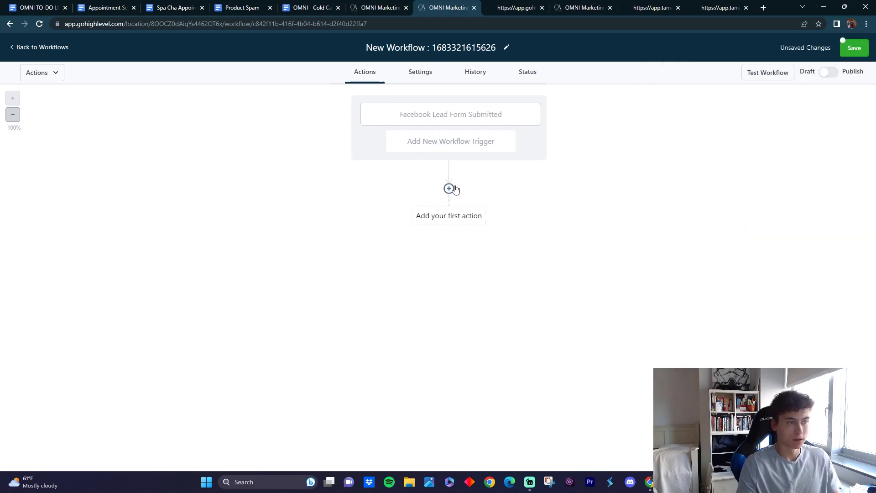
# Try out a Wait action with a time delay of 5 minutes and an advance window.
pyautogui.click(451, 189)
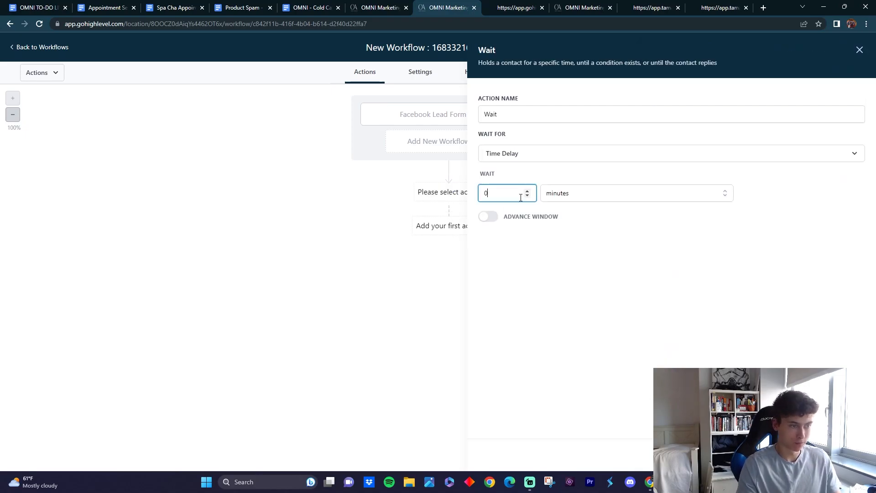
pyautogui.press('BackSpace')
pyautogui.write('5')
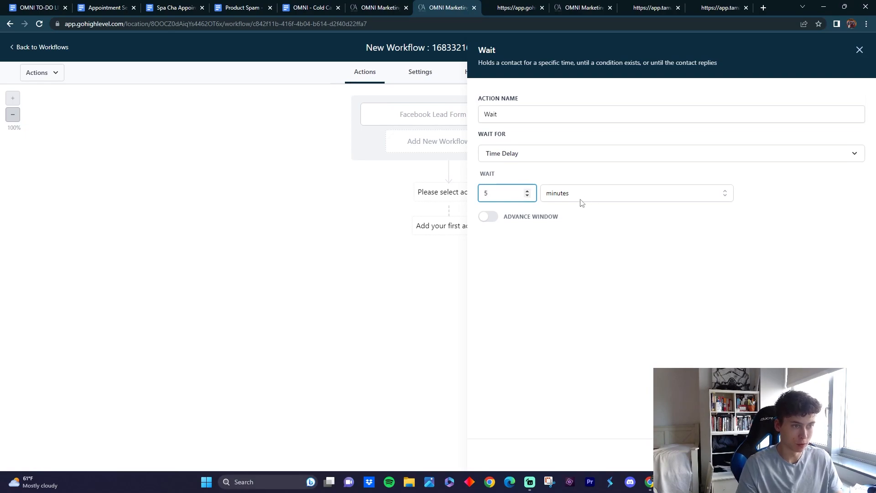
pyautogui.click(491, 217)
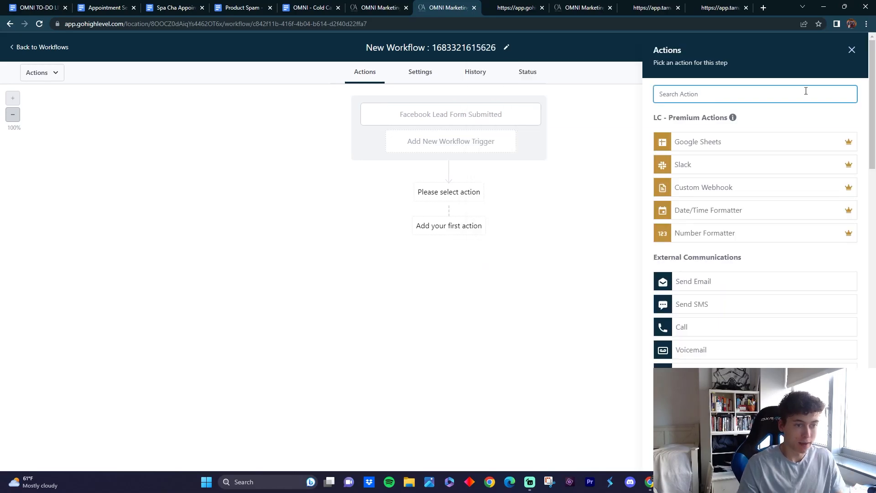
# Look through the full list of available workflow actions and close it without adding one.
pyautogui.scroll(-13, 755, 210)
pyautogui.scroll(-10, 715, 279)
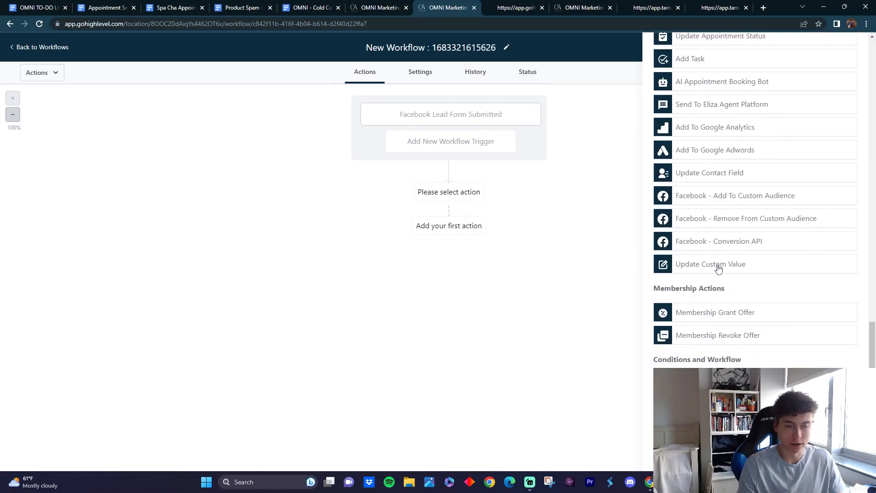
pyautogui.moveTo(872, 361); pyautogui.dragTo(856, 45)
pyautogui.click(853, 50)
pyautogui.doubleClick(637, 235)
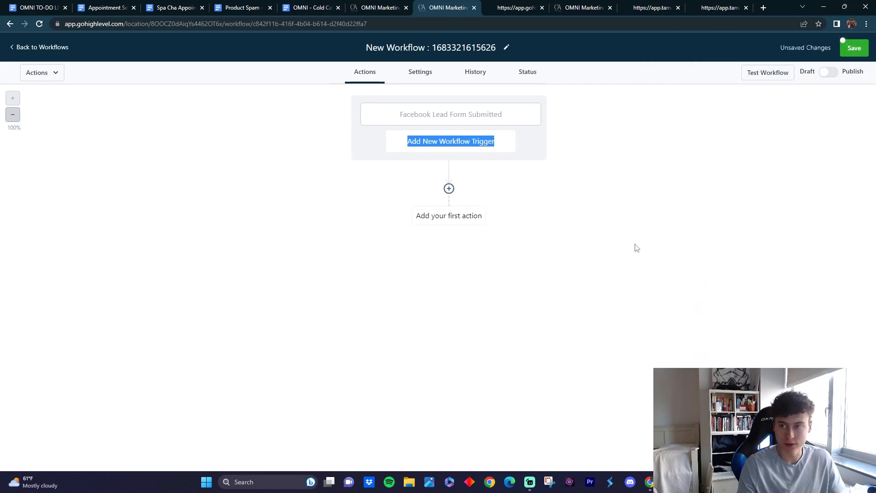
pyautogui.click(640, 231)
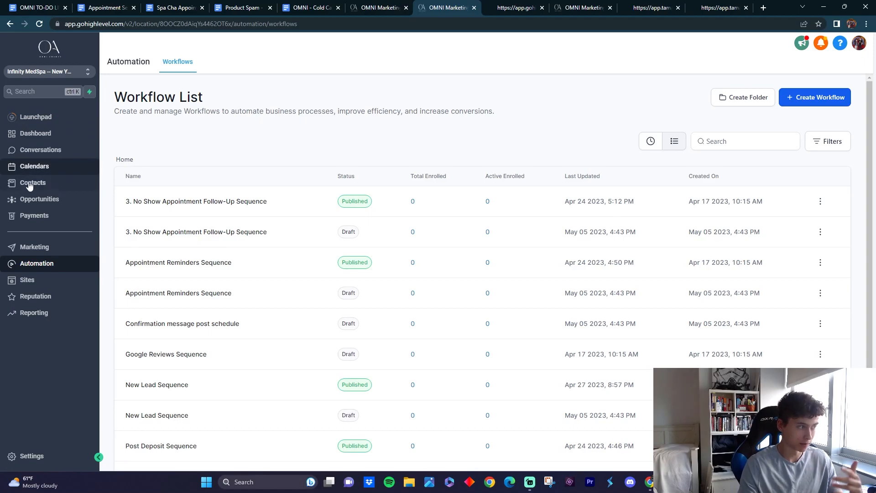
# Open the funnel in the Sites area and preview its Business Survey Page.
pyautogui.click(28, 199)
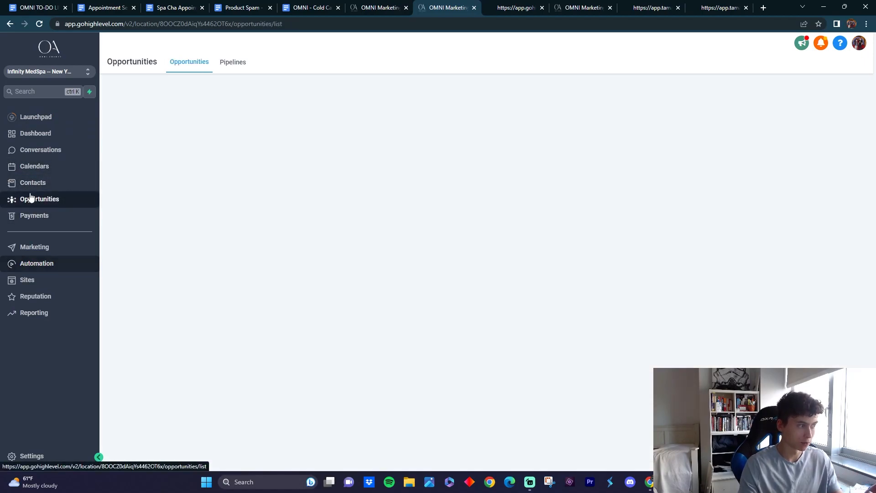
pyautogui.click(36, 280)
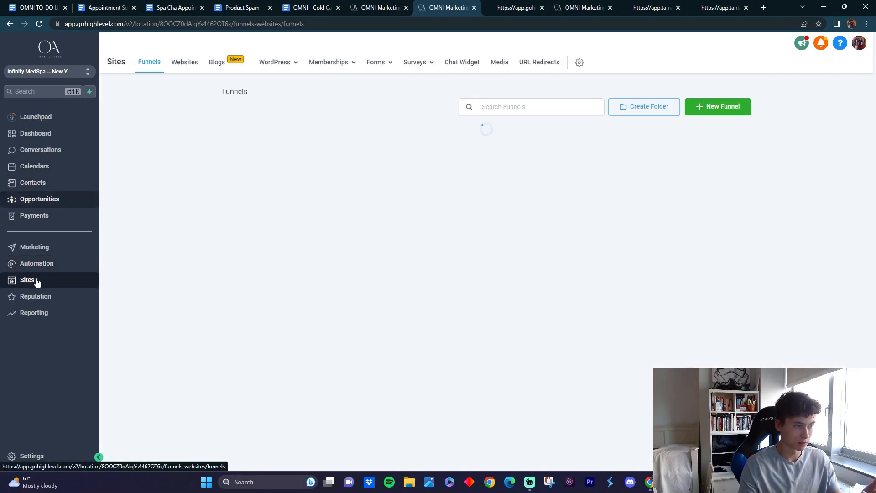
pyautogui.click(251, 135)
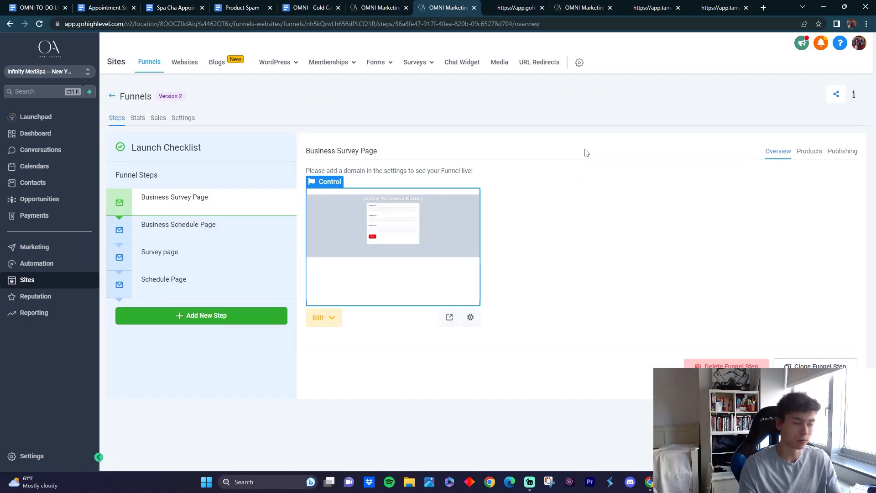
pyautogui.click(448, 317)
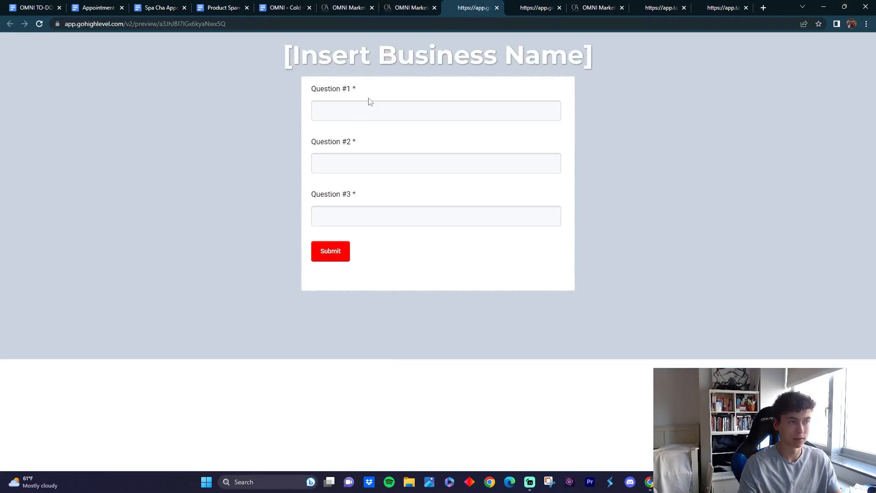
pyautogui.click(415, 173)
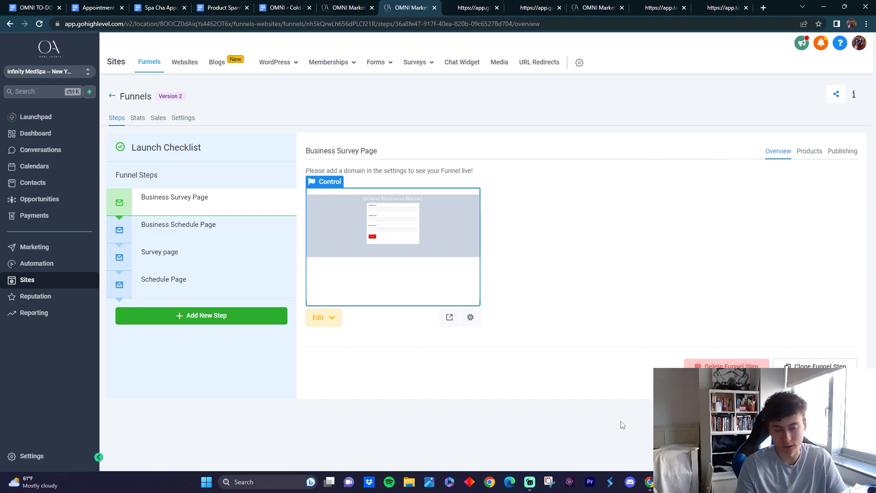
# Switch to Discord and review the Autodidacts server subscription offer, its exclusive channels and additional benefits.
pyautogui.click(630, 482)
pyautogui.scroll(-3, 551, 247)
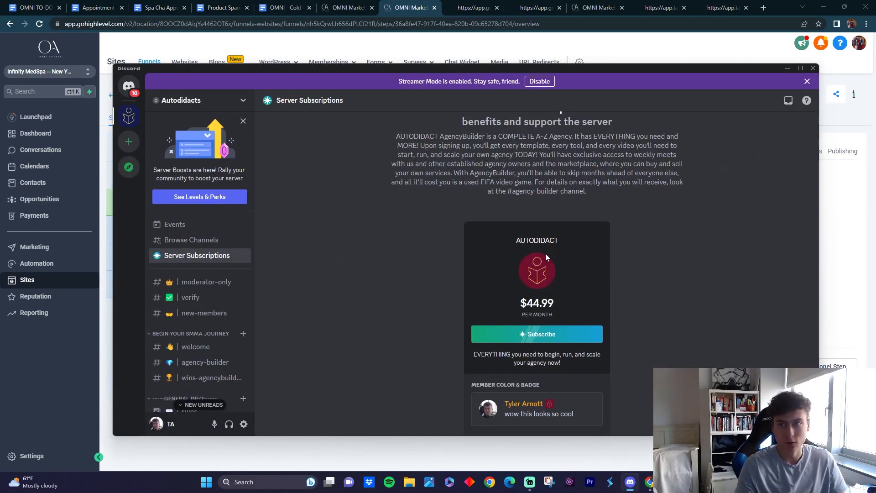
pyautogui.scroll(-6, 545, 254)
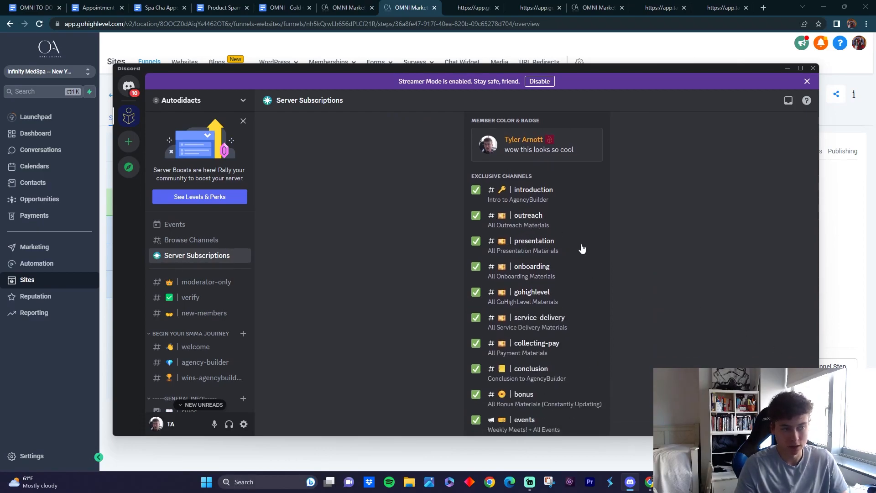
pyautogui.scroll(-3, 578, 274)
pyautogui.scroll(-2, 601, 285)
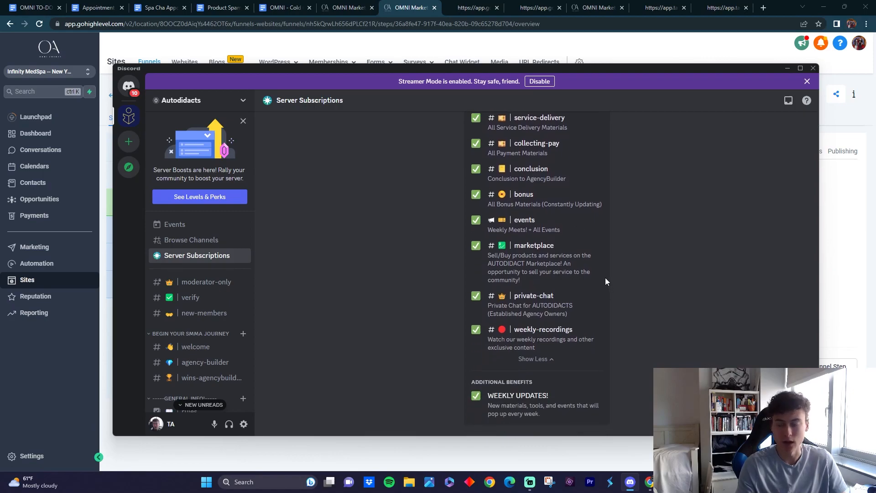